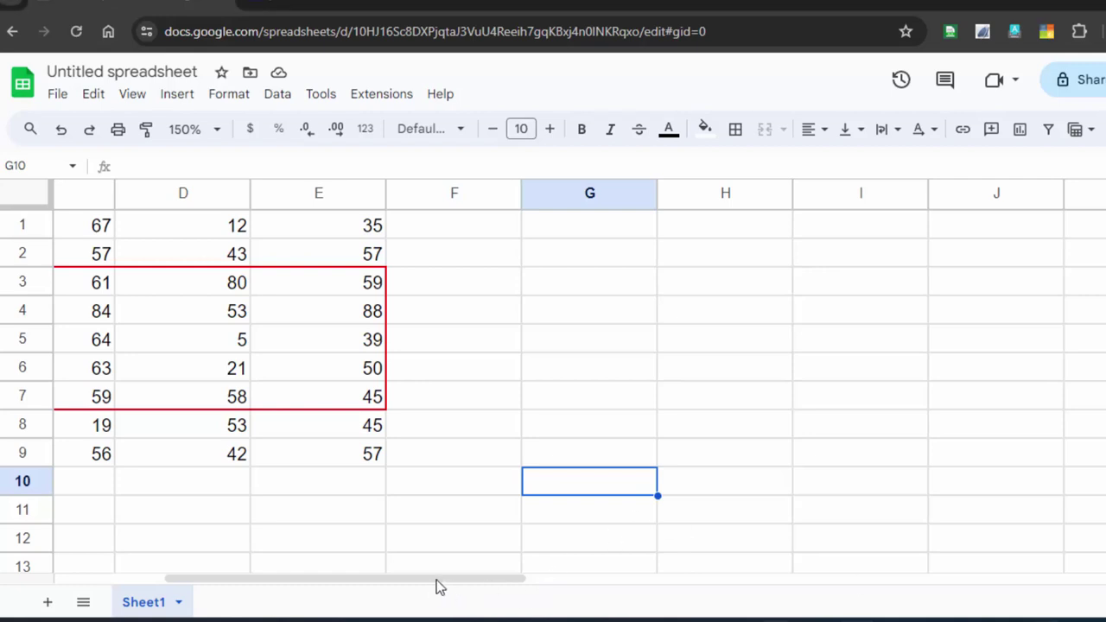
Step: Scroll back to show column A of the source table and select cell F4
{"action": "left_click_drag", "start_coordinate": [432, 585], "coordinate": [256, 608]}
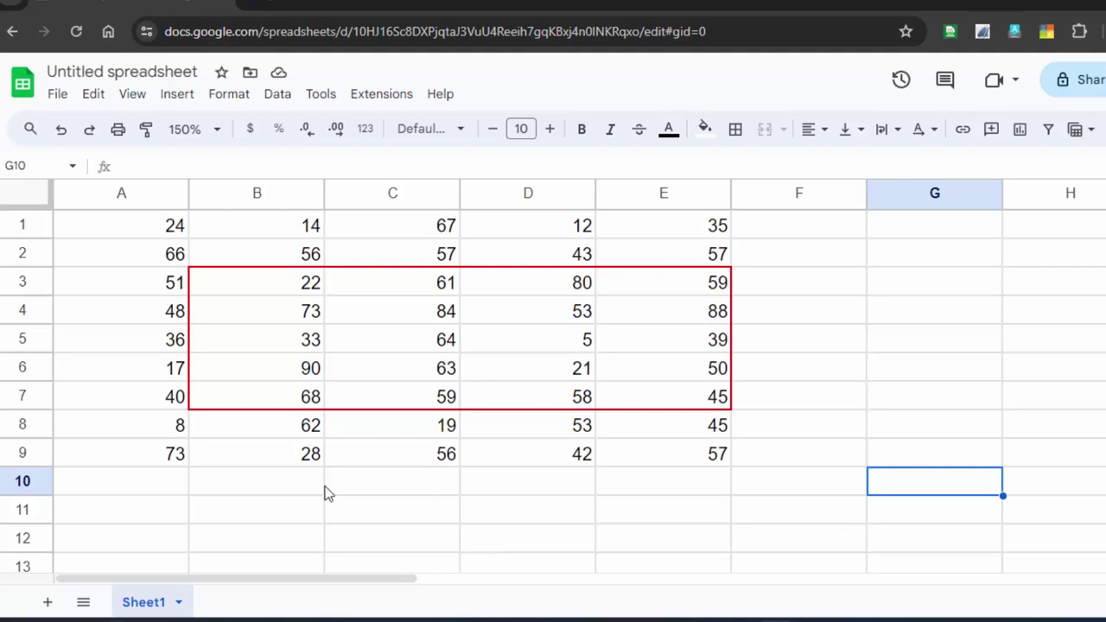
{"action": "left_click", "coordinate": [806, 314]}
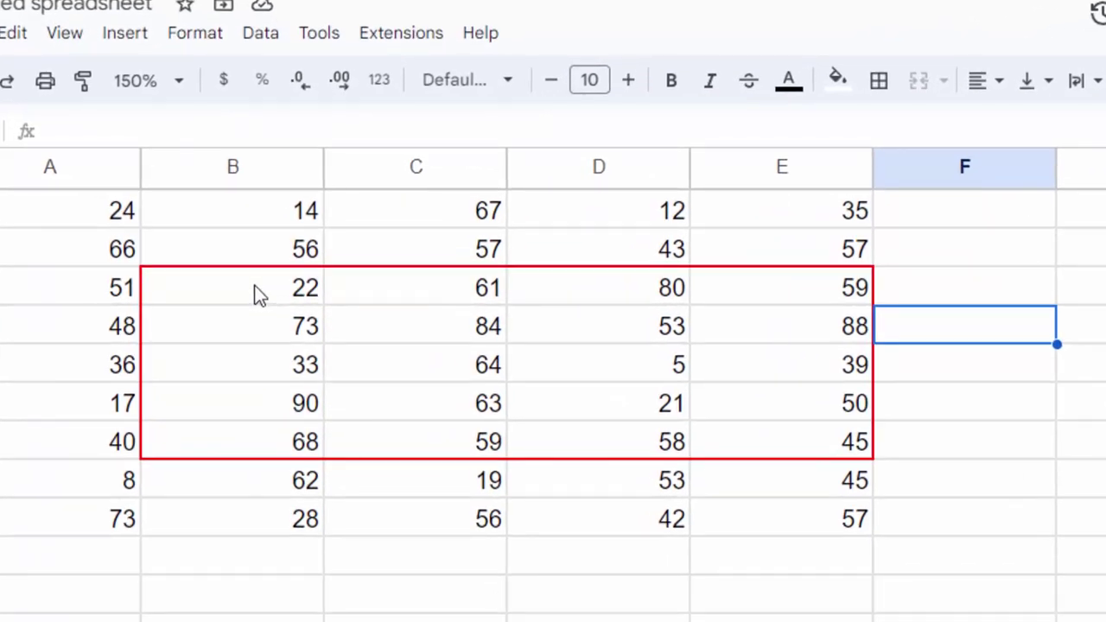
Step: Highlight the outlined B3:E7 block and its top-left value B3, then select F4
{"action": "left_click_drag", "start_coordinate": [256, 295], "coordinate": [798, 457]}
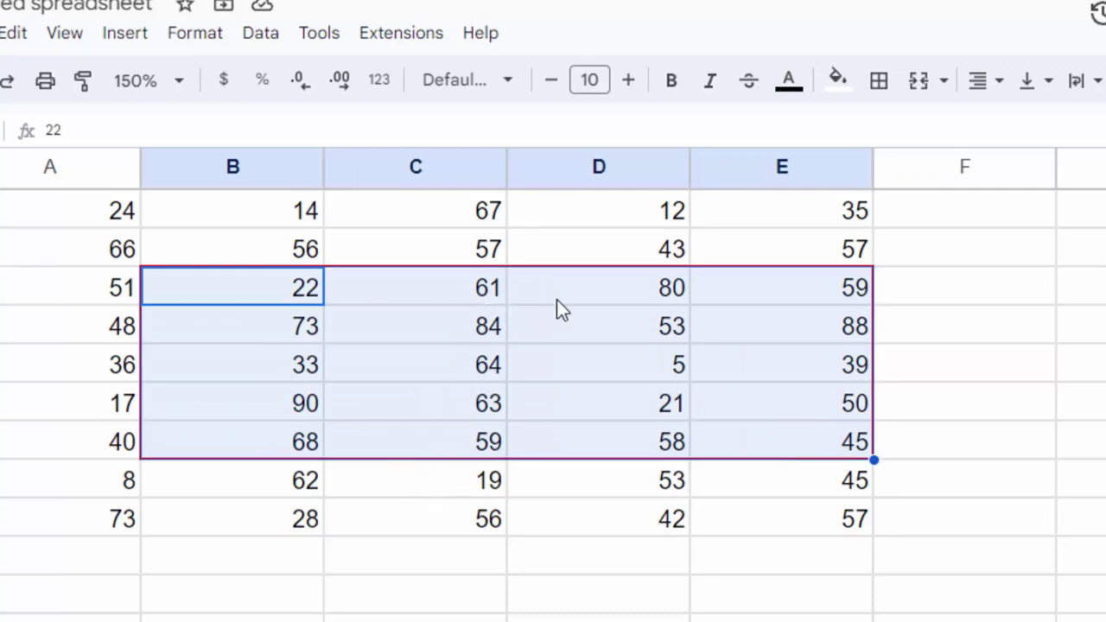
{"action": "left_click", "coordinate": [687, 529]}
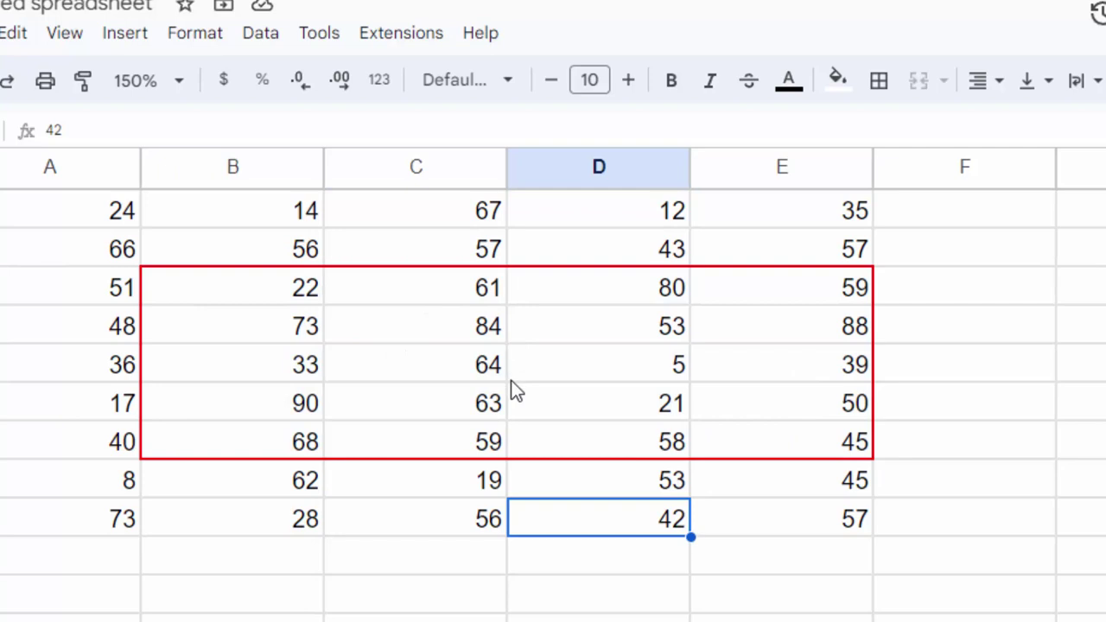
{"action": "left_click", "coordinate": [255, 305]}
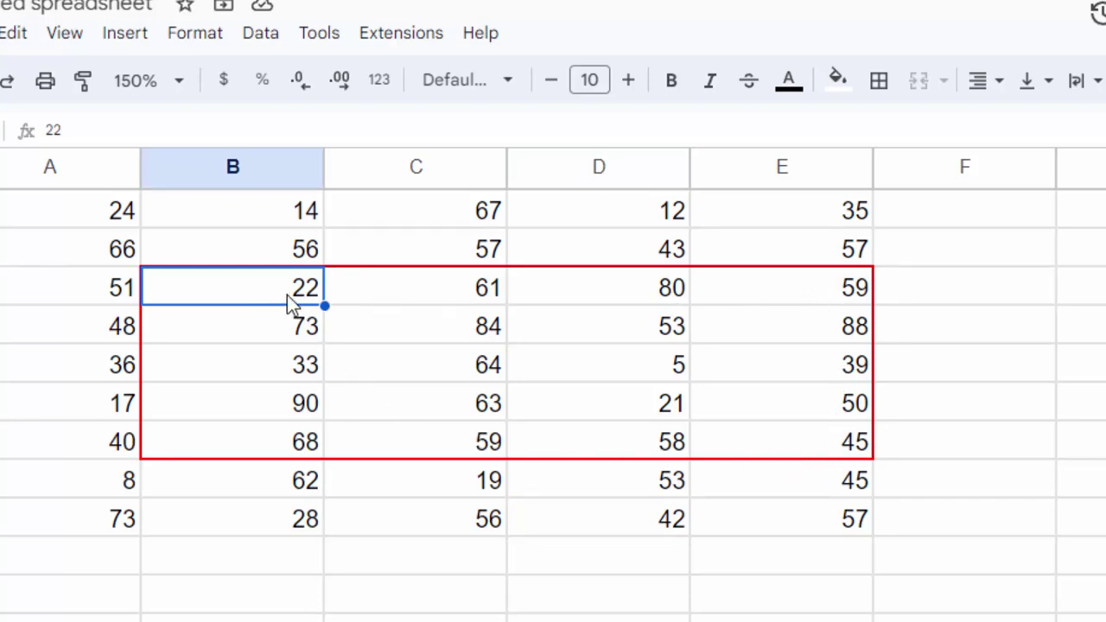
{"action": "left_click_drag", "start_coordinate": [287, 295], "coordinate": [780, 458]}
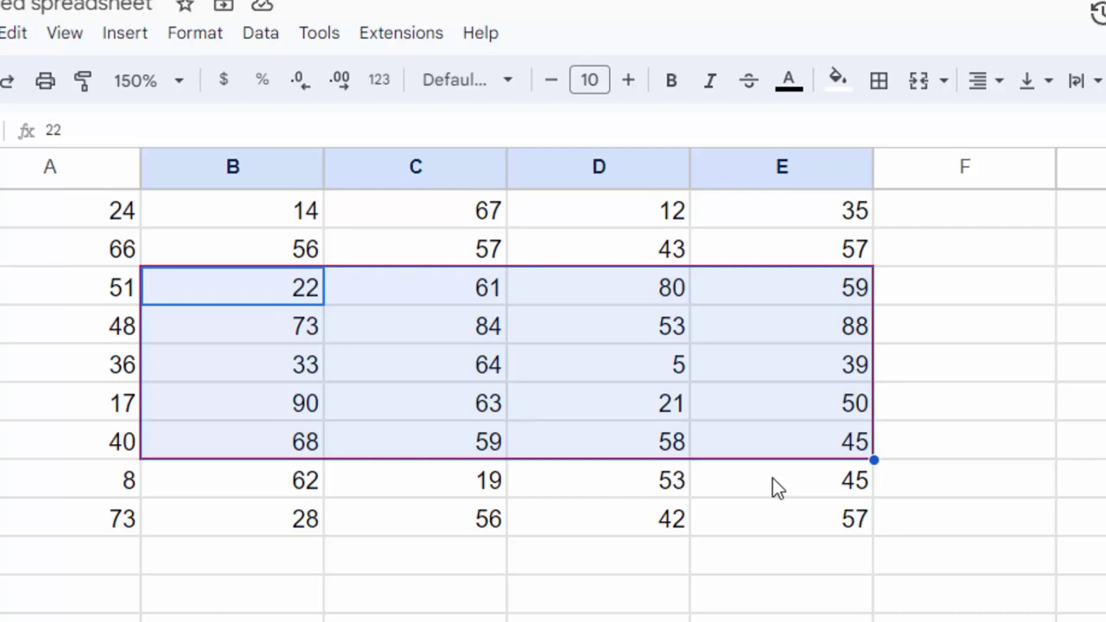
{"action": "left_click", "coordinate": [383, 406]}
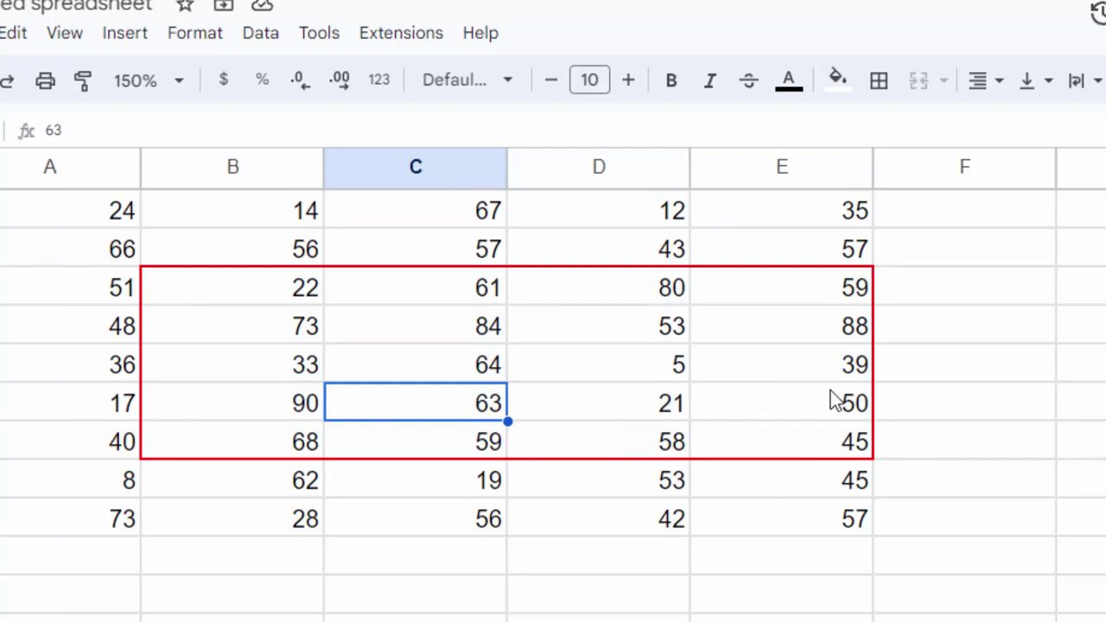
{"action": "left_click", "coordinate": [972, 344]}
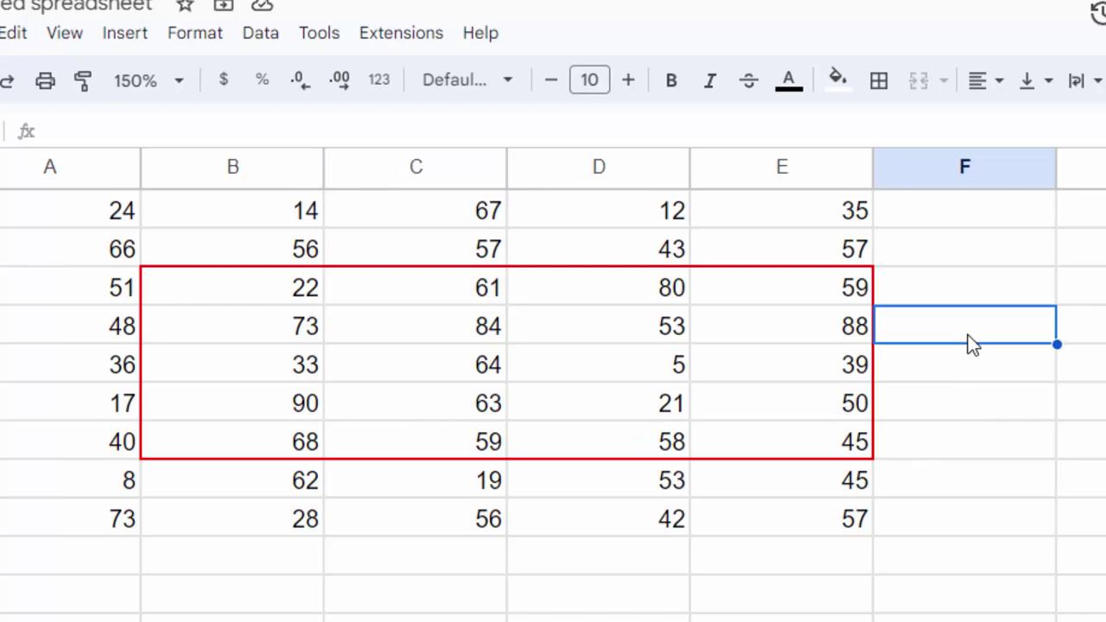
Step: Enter =OFFSET(A1,2,1,4) in F4, returning 22, 73, 33, 90 down F4:F7
{"action": "type", "text": "="}
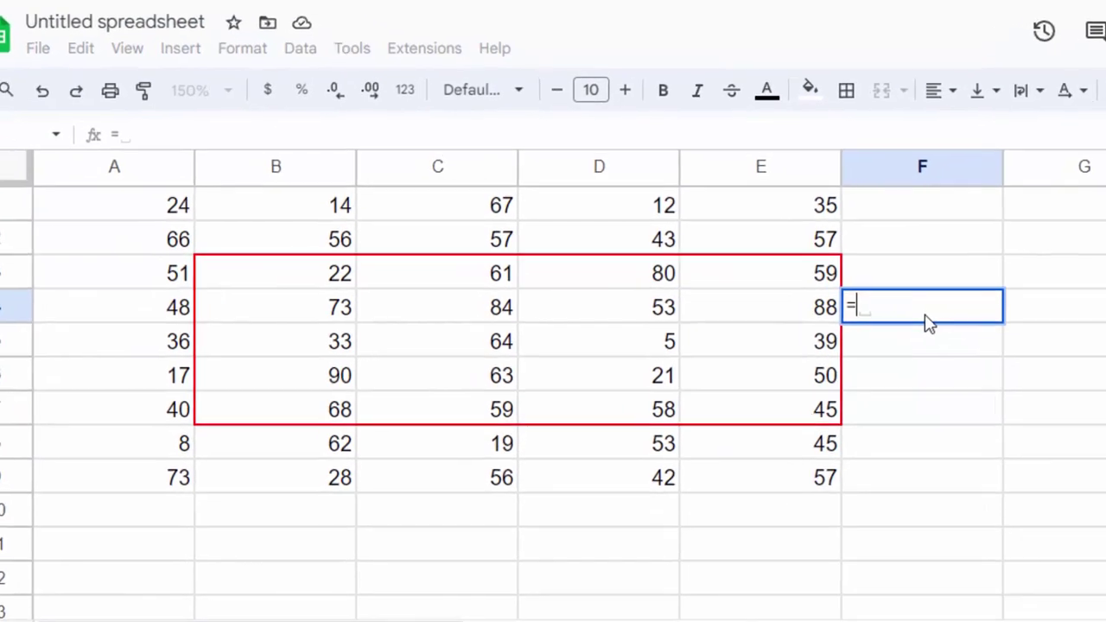
{"action": "type", "text": "oo"}
{"action": "key", "text": "BackSpace"}
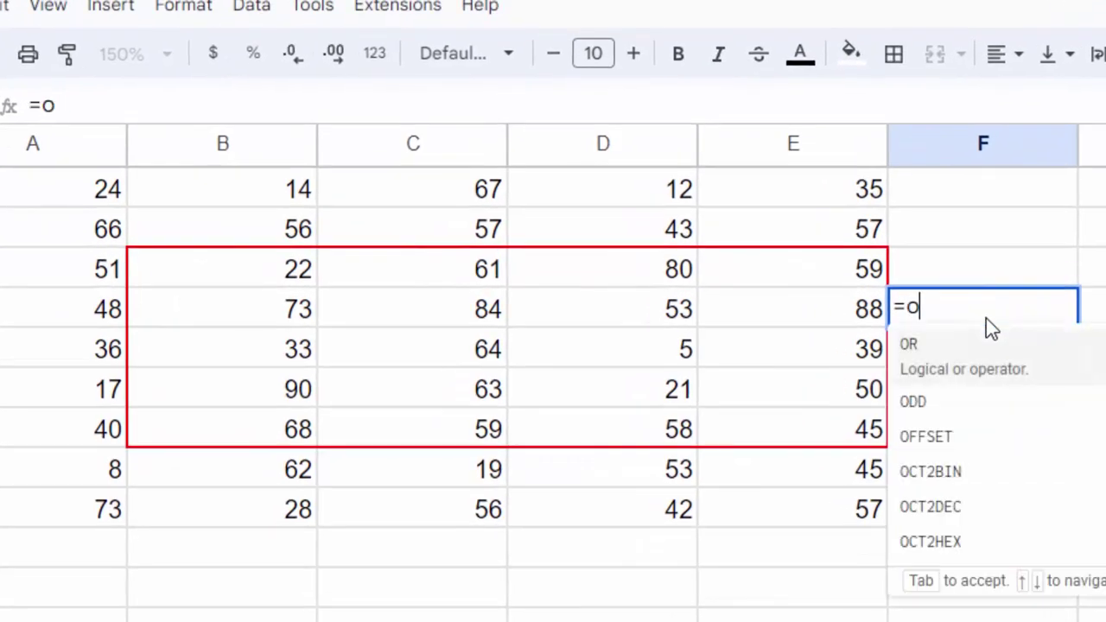
{"action": "type", "text": "ff"}
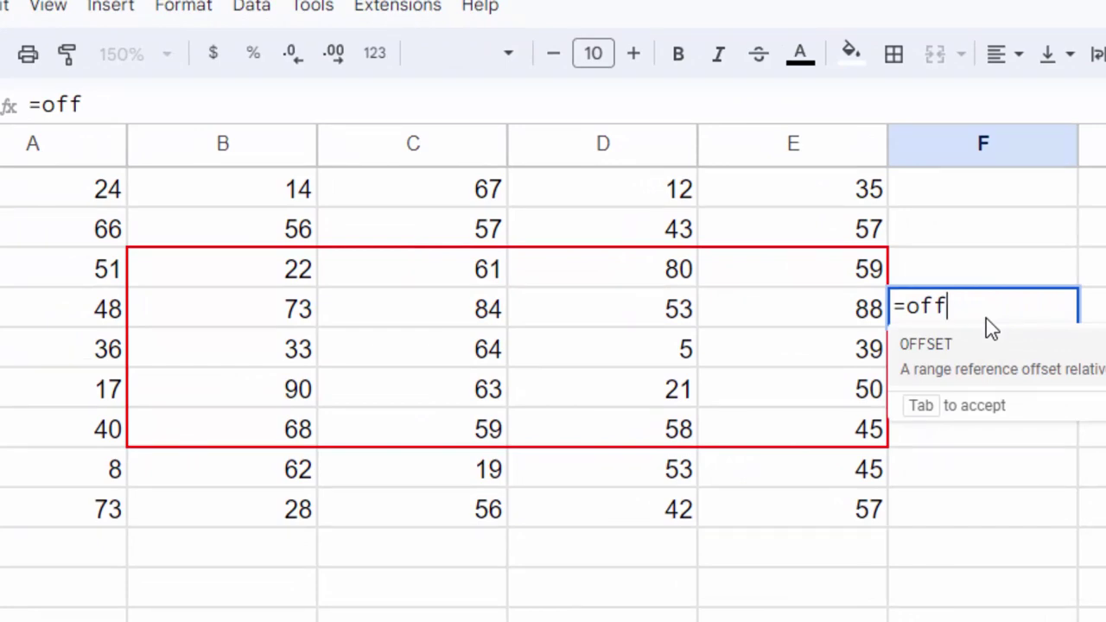
{"action": "key", "text": "Tab"}
{"action": "type", "text": "A1,2,1,4"}
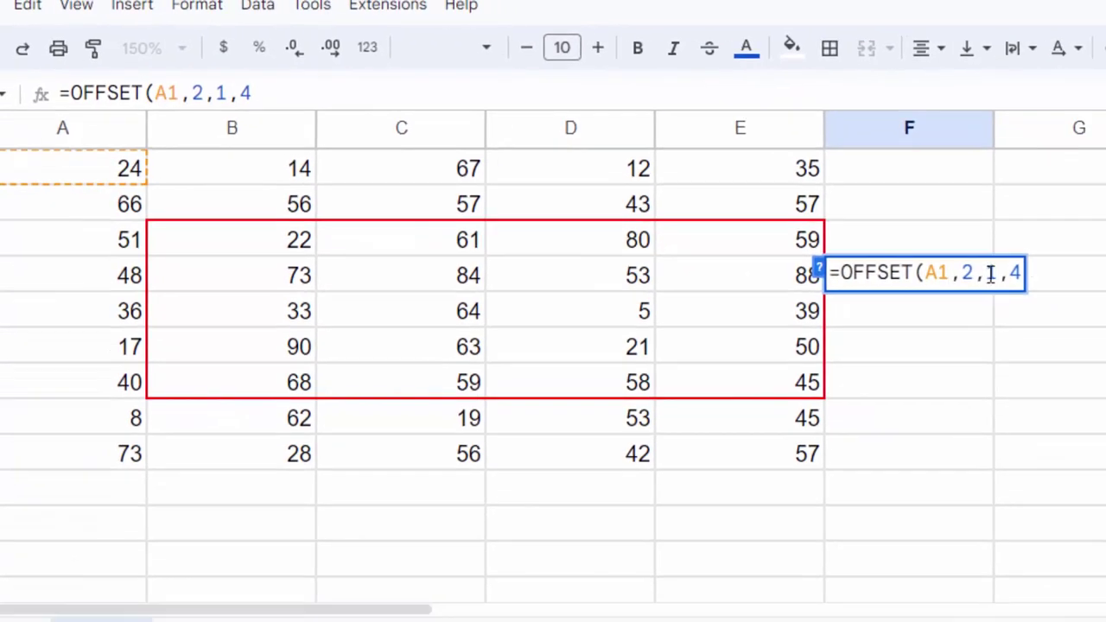
{"action": "double_click", "coordinate": [991, 273]}
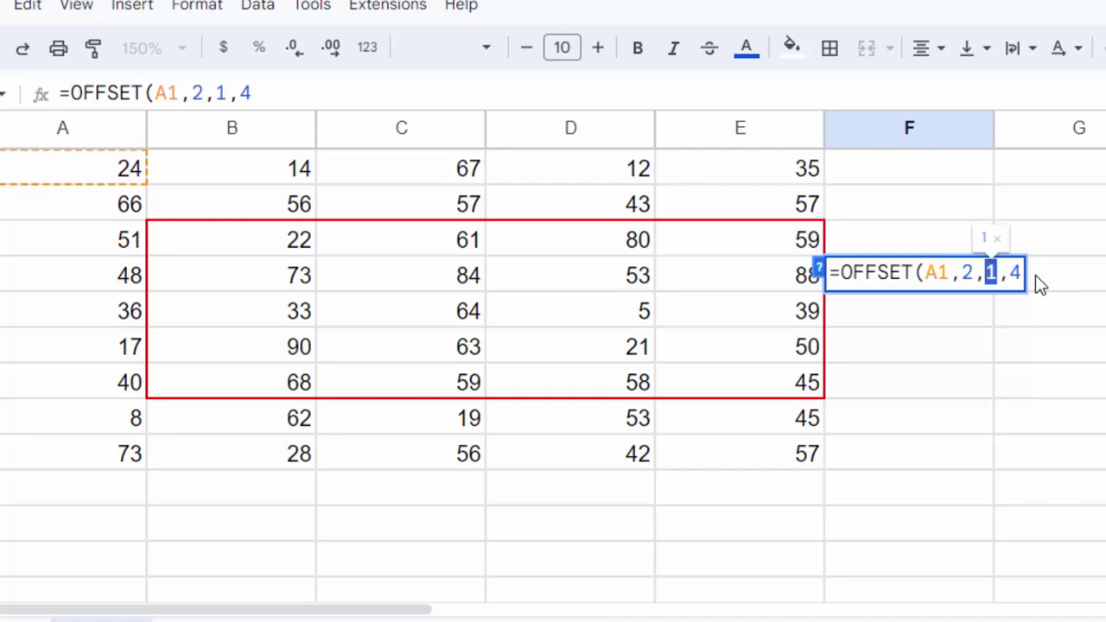
{"action": "left_click", "coordinate": [1023, 275]}
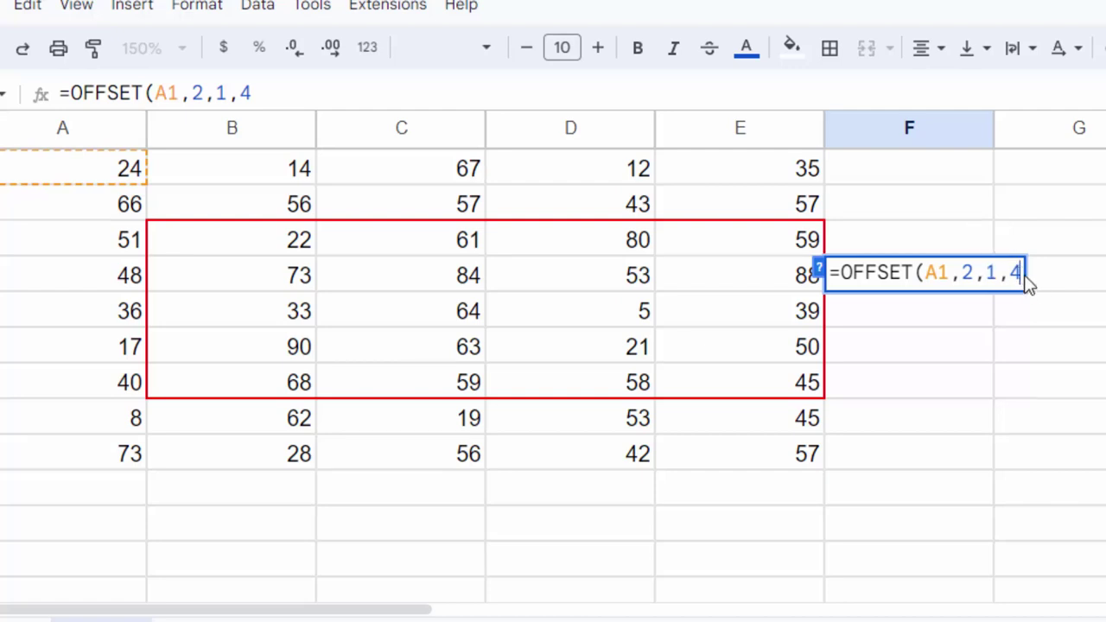
{"action": "type", "text": ")"}
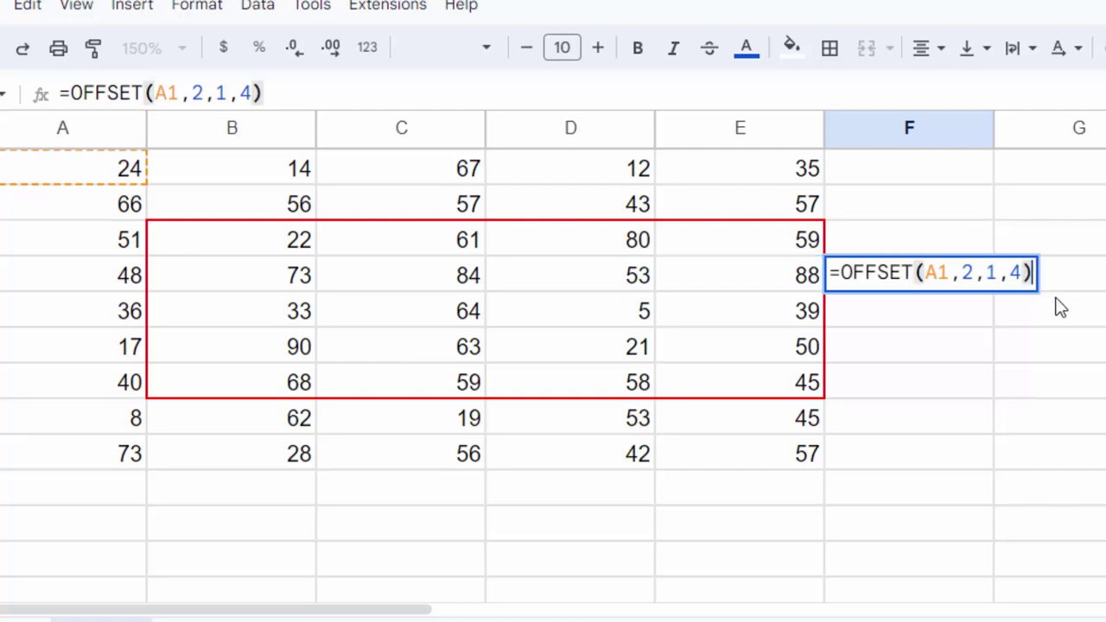
{"action": "key", "text": "Return"}
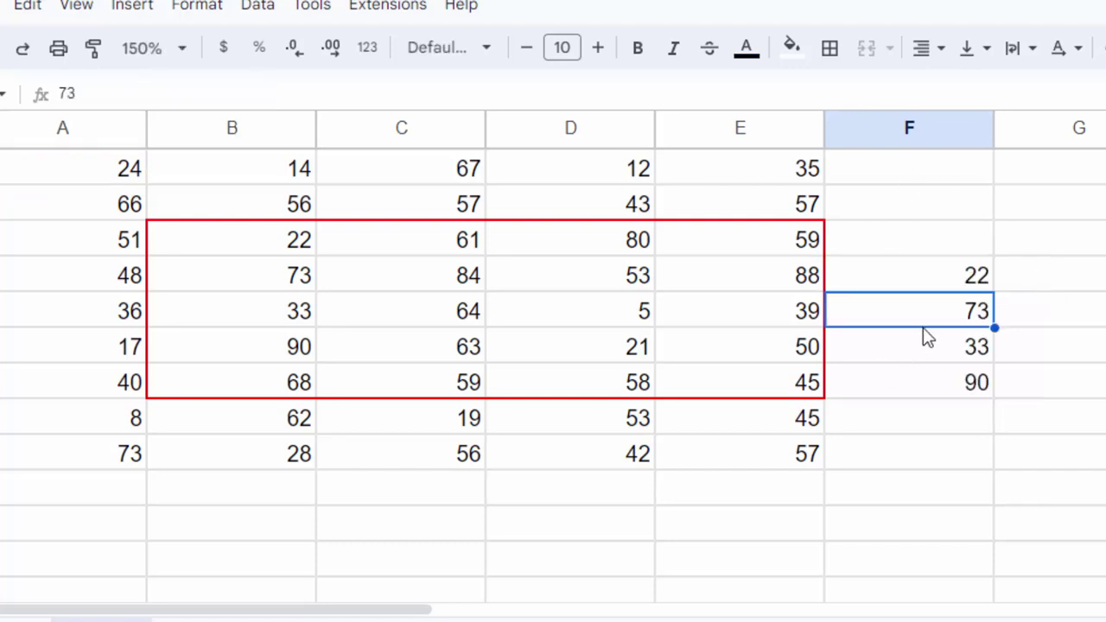
{"action": "left_click", "coordinate": [931, 287]}
{"action": "left_click_drag", "start_coordinate": [247, 247], "coordinate": [269, 333]}
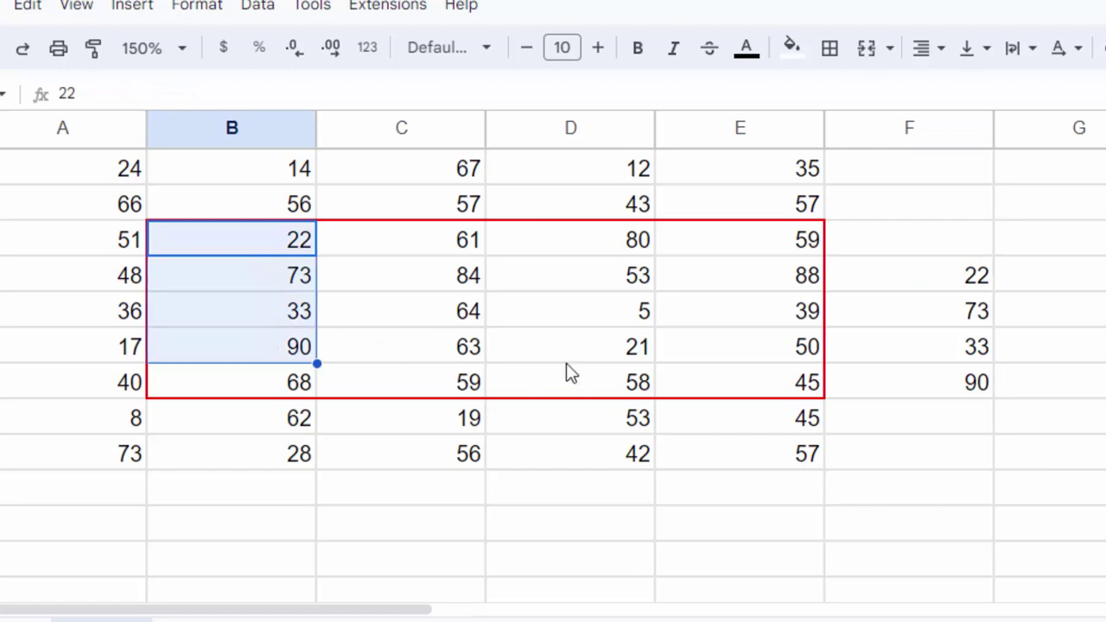
{"action": "left_click", "coordinate": [906, 288]}
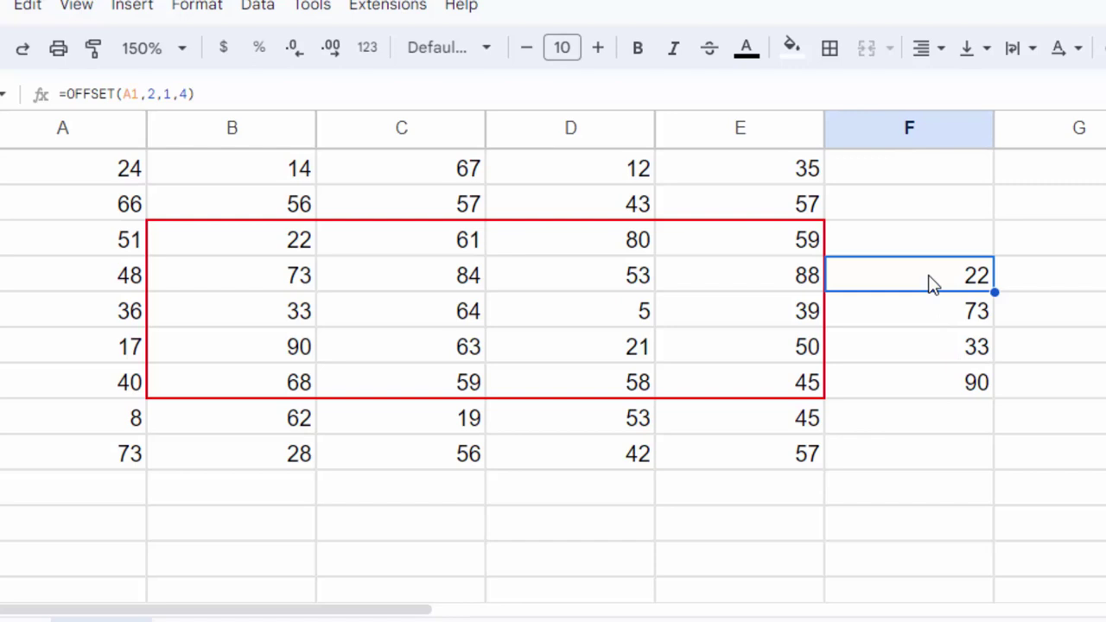
Step: Change F4's height argument to 5, making =OFFSET(A1,2,1,5) return 22 through 68
{"action": "double_click", "coordinate": [933, 285]}
{"action": "key", "text": "BackSpace"}
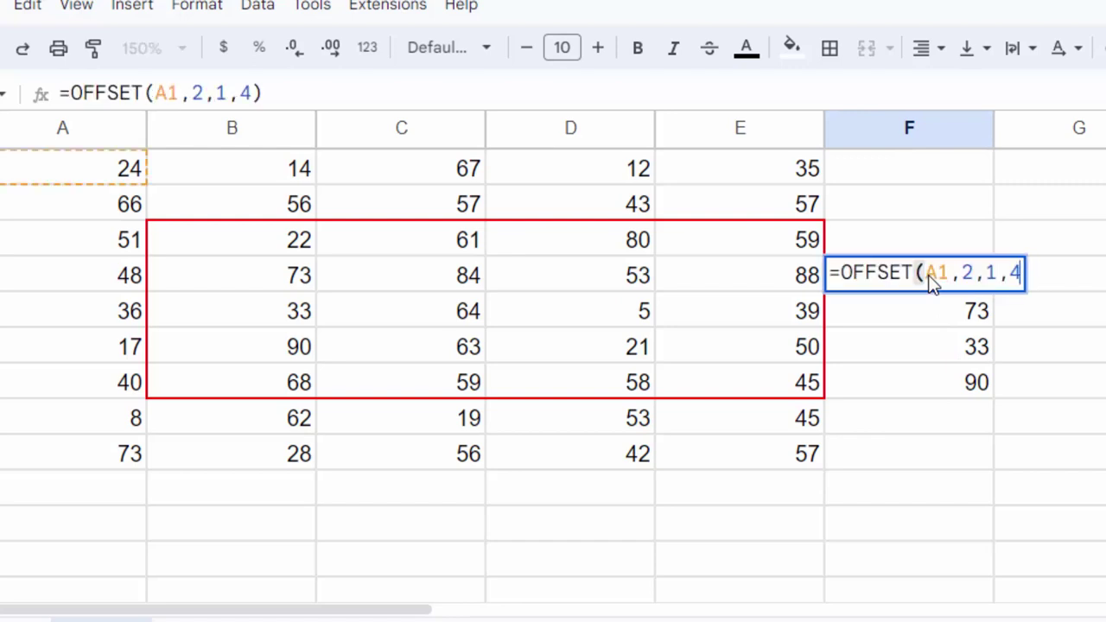
{"action": "key", "text": "BackSpace"}
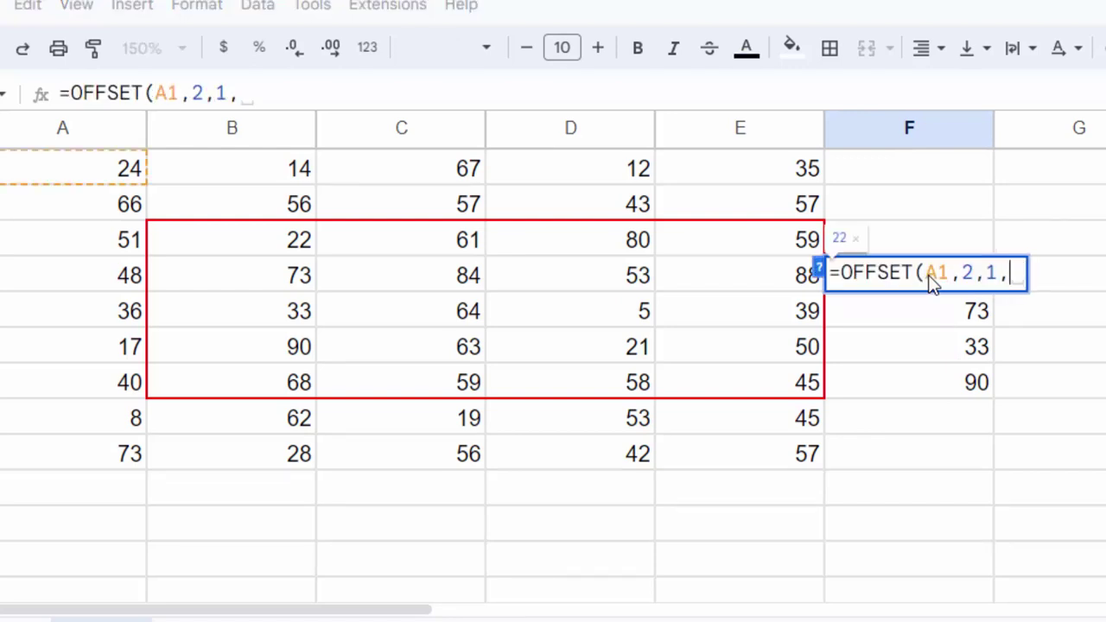
{"action": "type", "text": "5"}
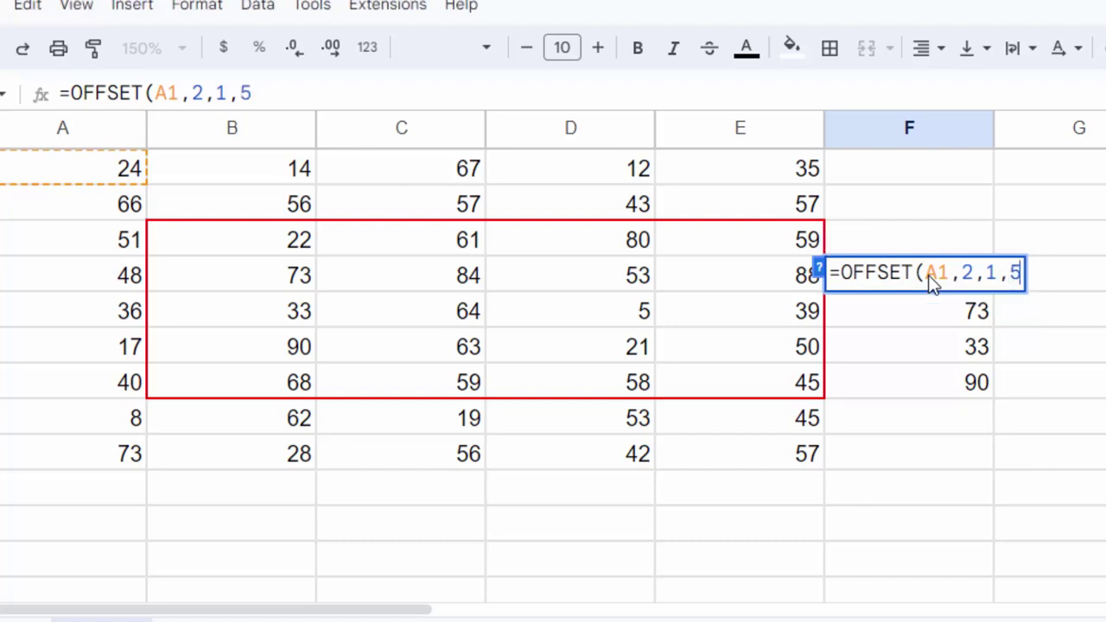
{"action": "type", "text": ")"}
{"action": "key", "text": "Return"}
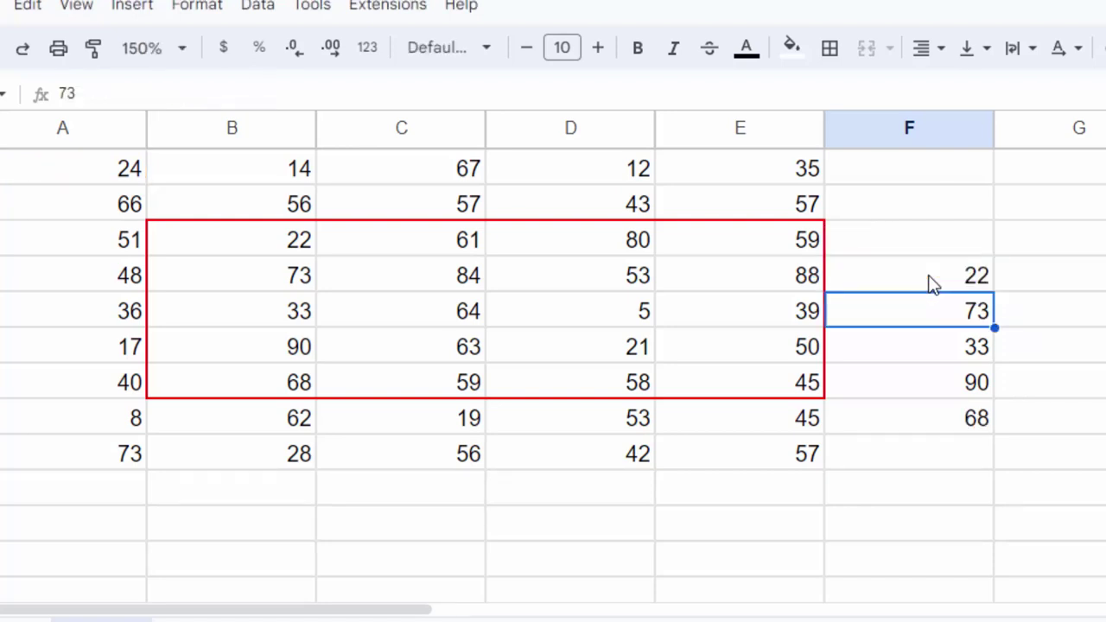
{"action": "left_click", "coordinate": [934, 285]}
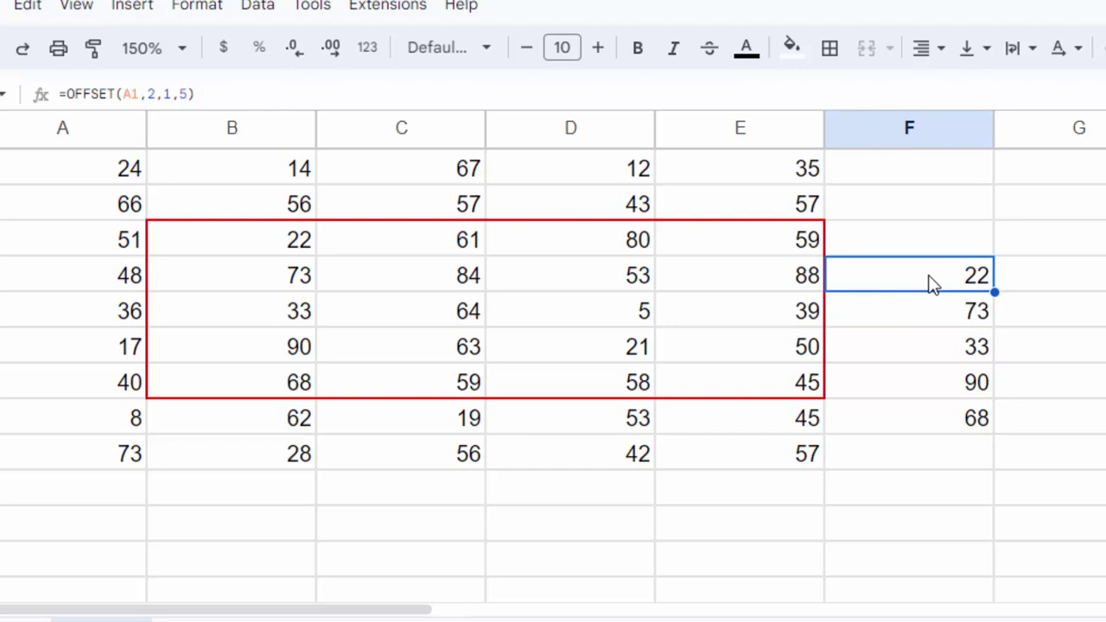
{"action": "double_click", "coordinate": [933, 285]}
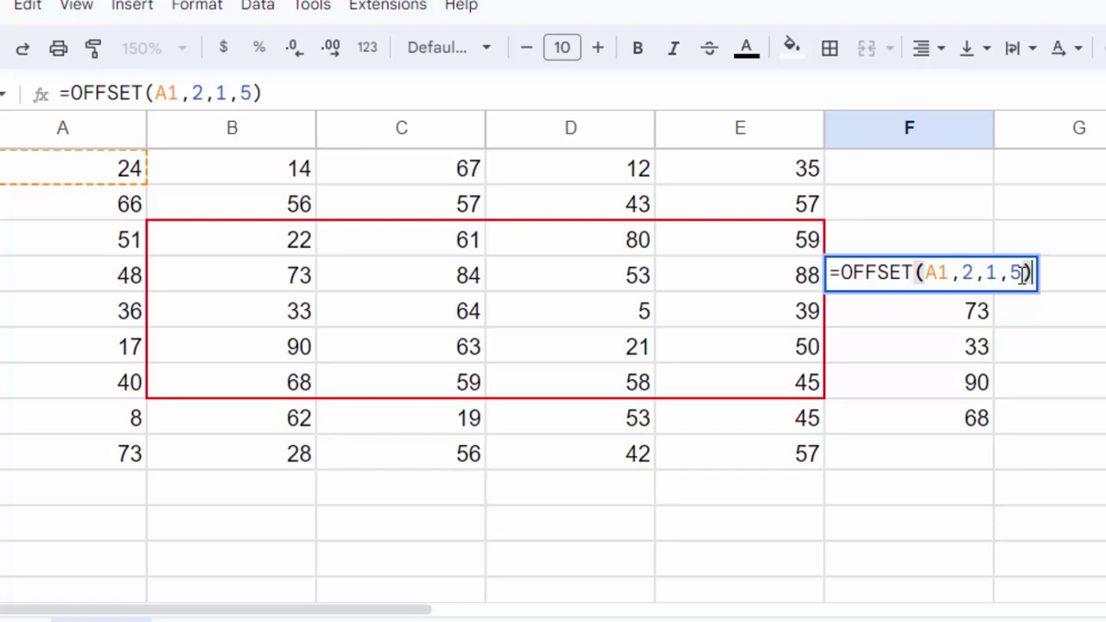
Step: Change the column offset to 2, so F4:F8 shows column C's 61, 84, 64, 63, 59
{"action": "left_click", "coordinate": [998, 273]}
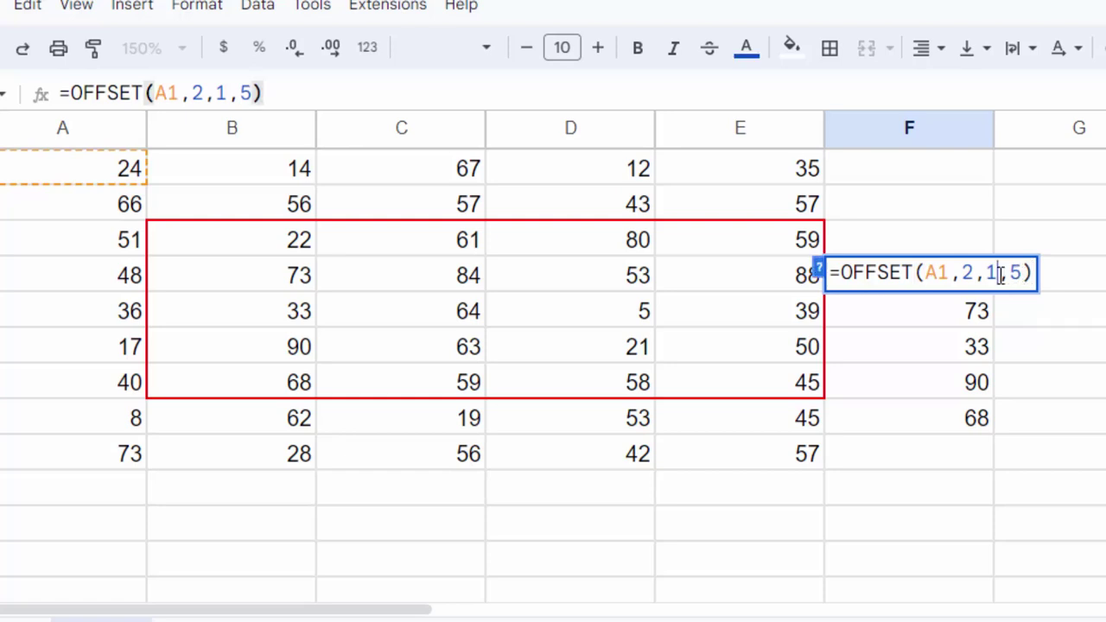
{"action": "key", "text": "BackSpace"}
{"action": "type", "text": "2"}
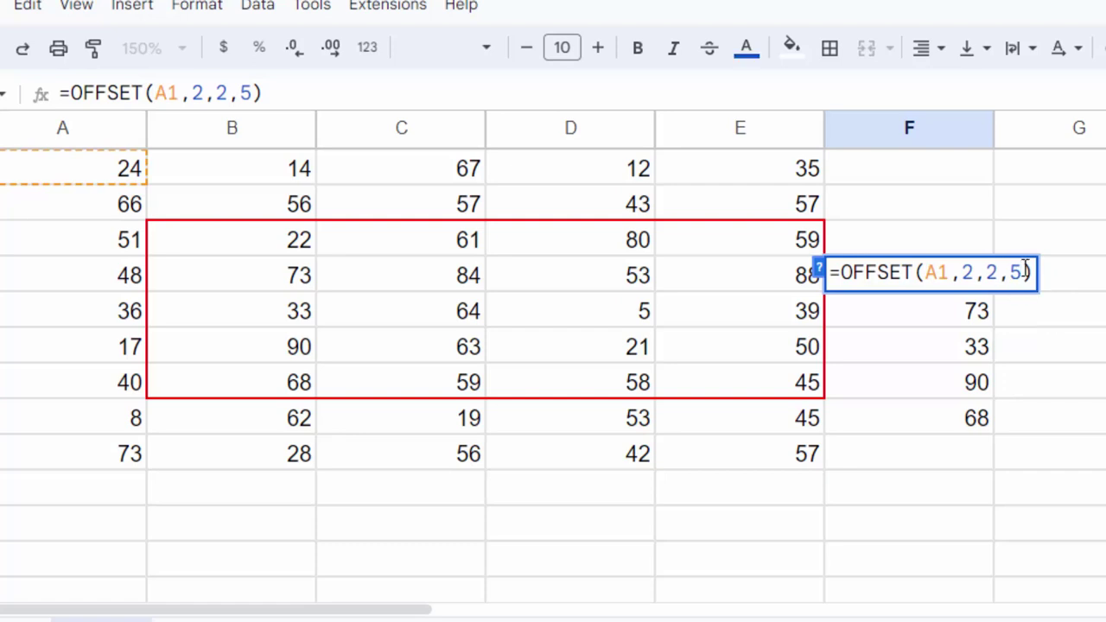
{"action": "key", "text": "Return"}
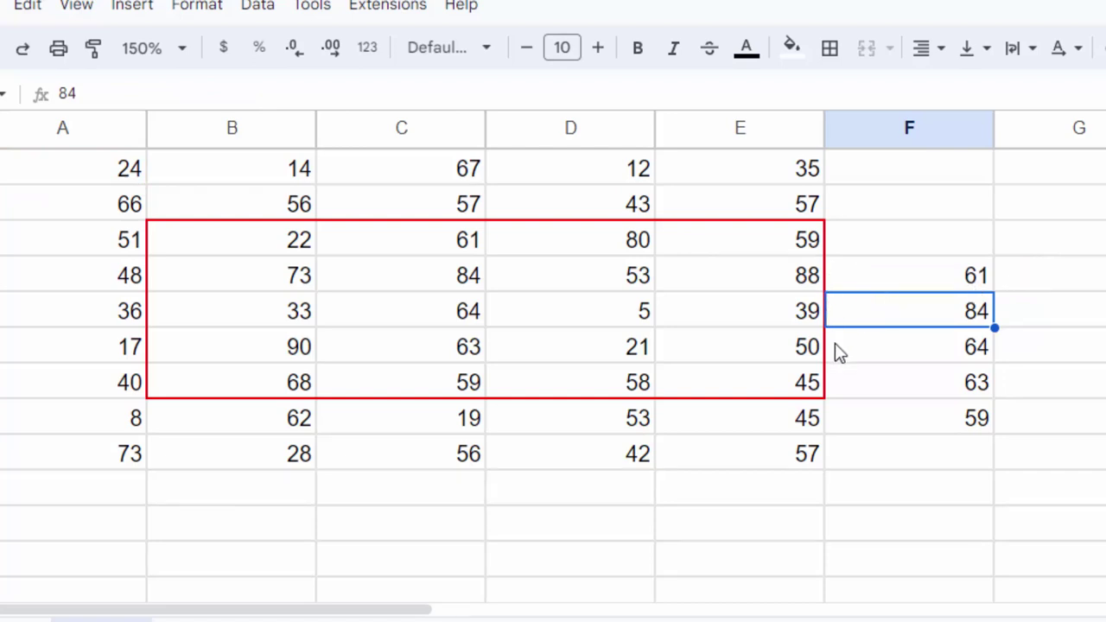
{"action": "left_click_drag", "start_coordinate": [394, 250], "coordinate": [396, 370]}
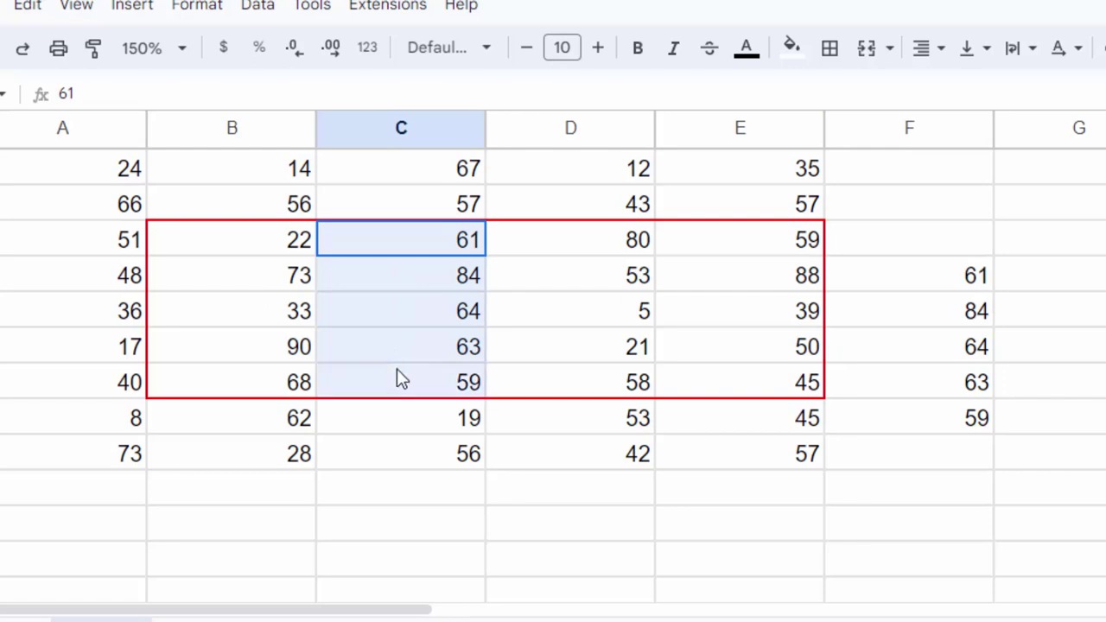
{"action": "left_click", "coordinate": [898, 285]}
{"action": "double_click", "coordinate": [899, 285]}
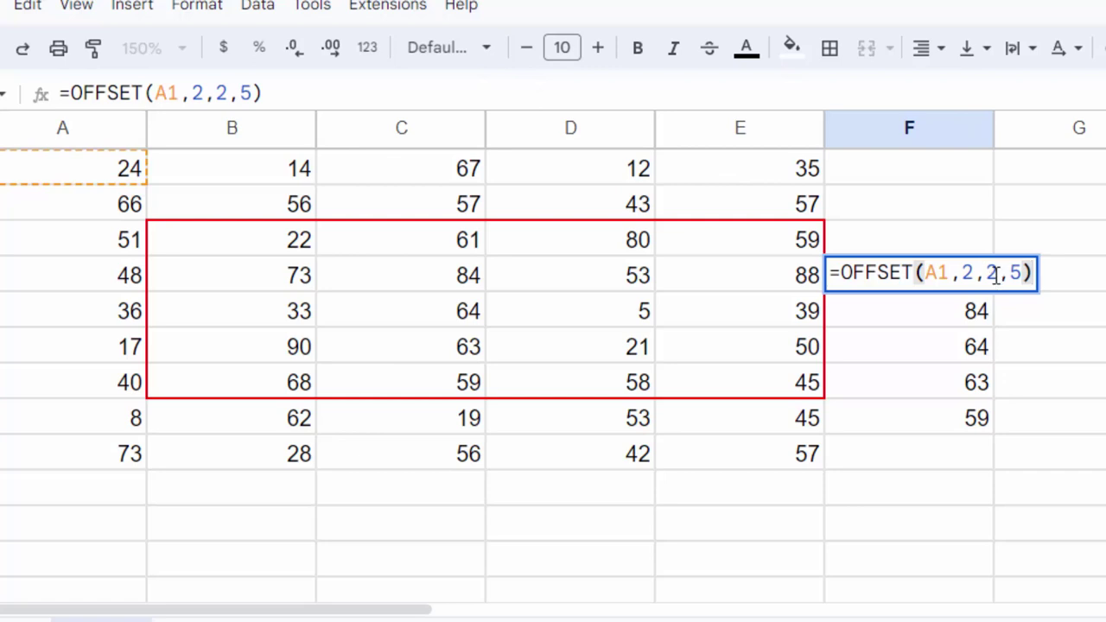
{"action": "key", "text": "Return"}
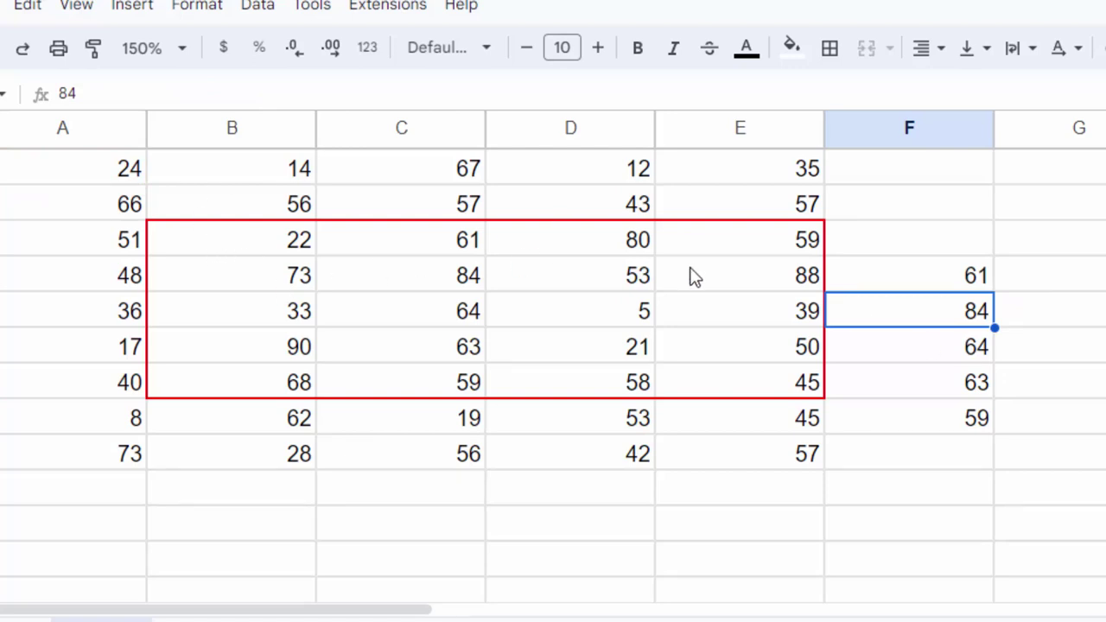
Step: Edit F4's formula to =OFFSET(A1,2,3,5), returning column D's 80, 53, 5, 21, 58
{"action": "left_click", "coordinate": [871, 273]}
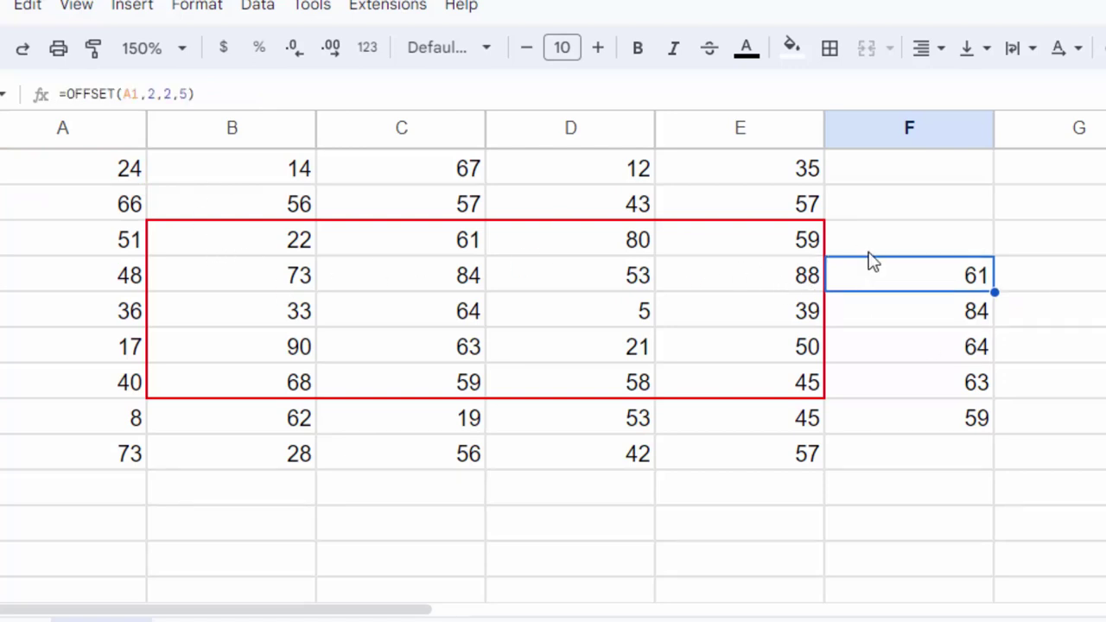
{"action": "double_click", "coordinate": [870, 261]}
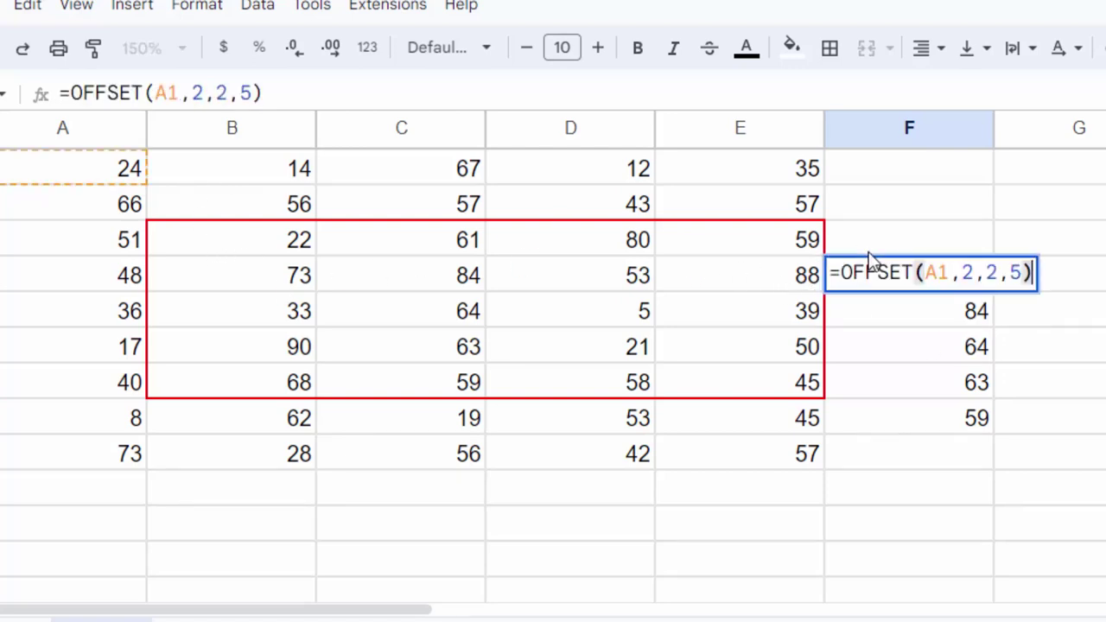
{"action": "left_click", "coordinate": [998, 271]}
{"action": "key", "text": "BackSpace"}
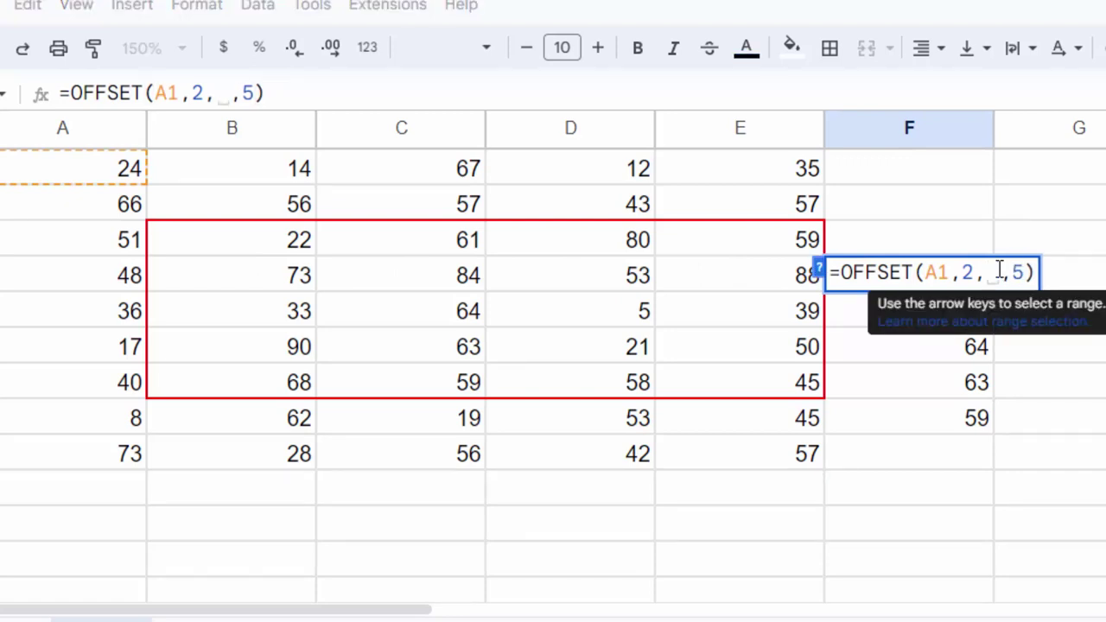
{"action": "type", "text": "3"}
{"action": "key", "text": "Return"}
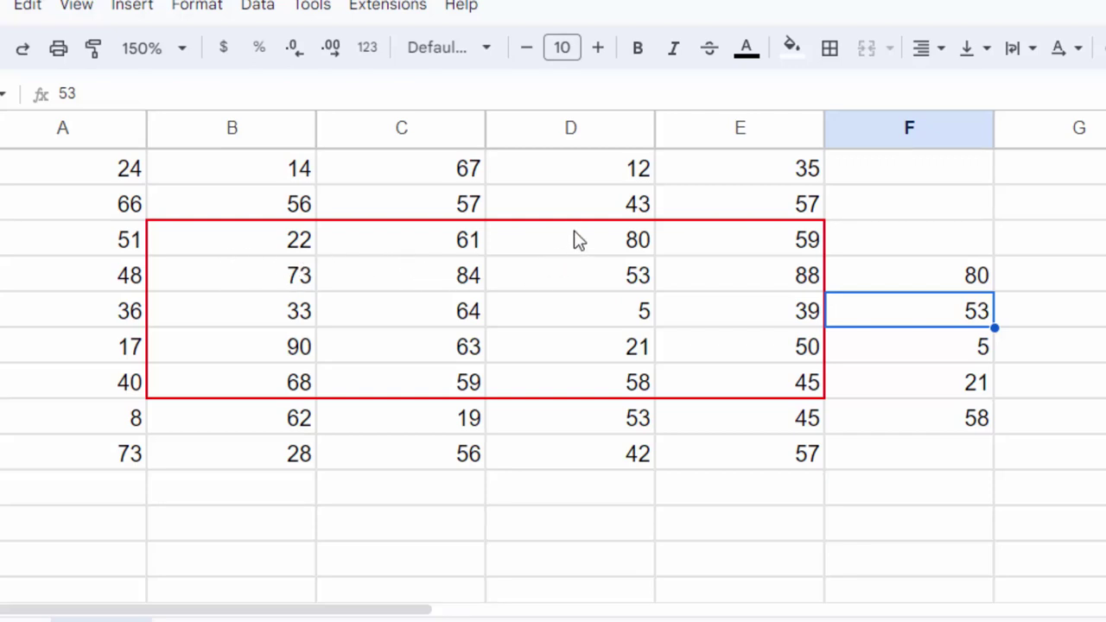
Step: Highlight B3:B7, C3:C7 and D3:D7 in turn to count the three-column shift
{"action": "left_click", "coordinate": [285, 240]}
{"action": "left_click_drag", "start_coordinate": [285, 240], "coordinate": [291, 385]}
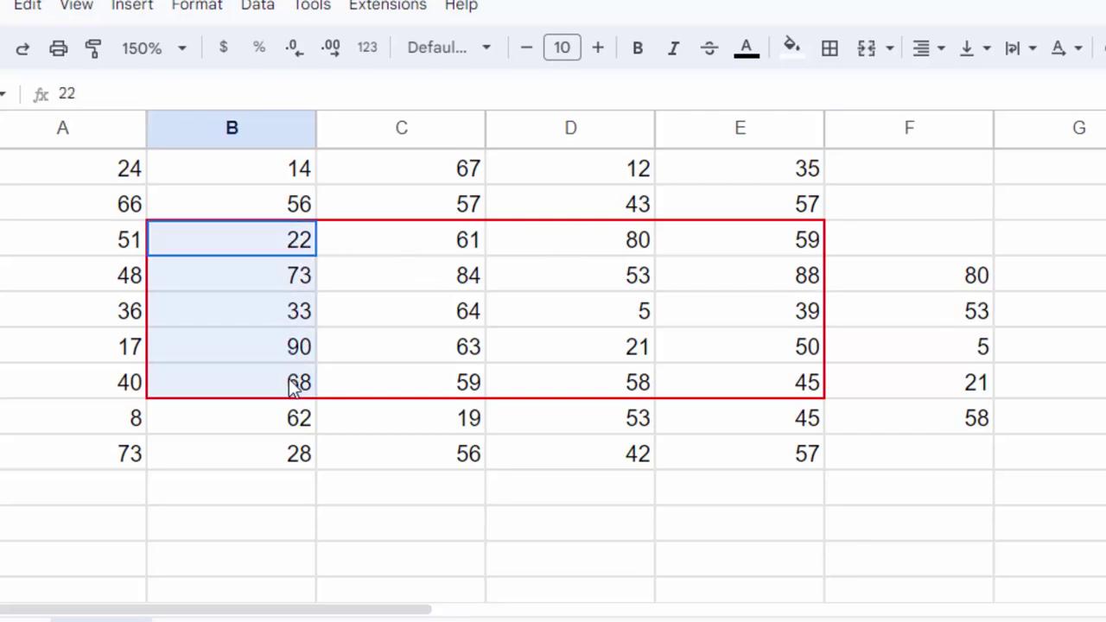
{"action": "left_click_drag", "start_coordinate": [397, 242], "coordinate": [408, 380]}
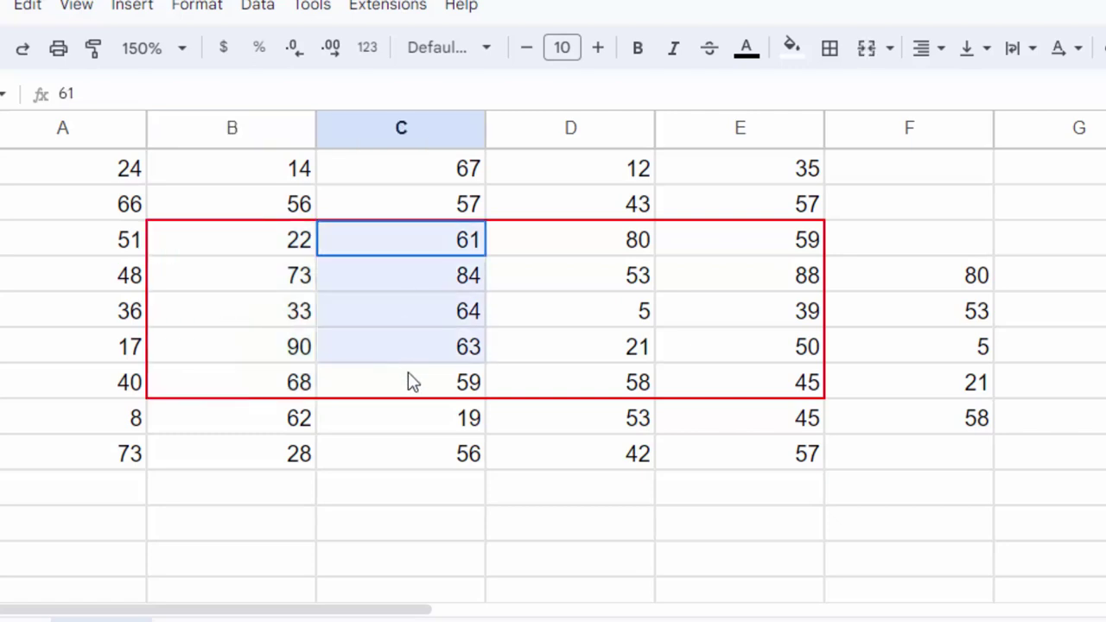
{"action": "left_click", "coordinate": [605, 249]}
{"action": "mouse_move", "coordinate": [611, 261]}
{"action": "left_mouse_down"}
{"action": "mouse_move", "coordinate": [607, 383]}
{"action": "mouse_move", "coordinate": [604, 365]}
{"action": "left_mouse_up"}
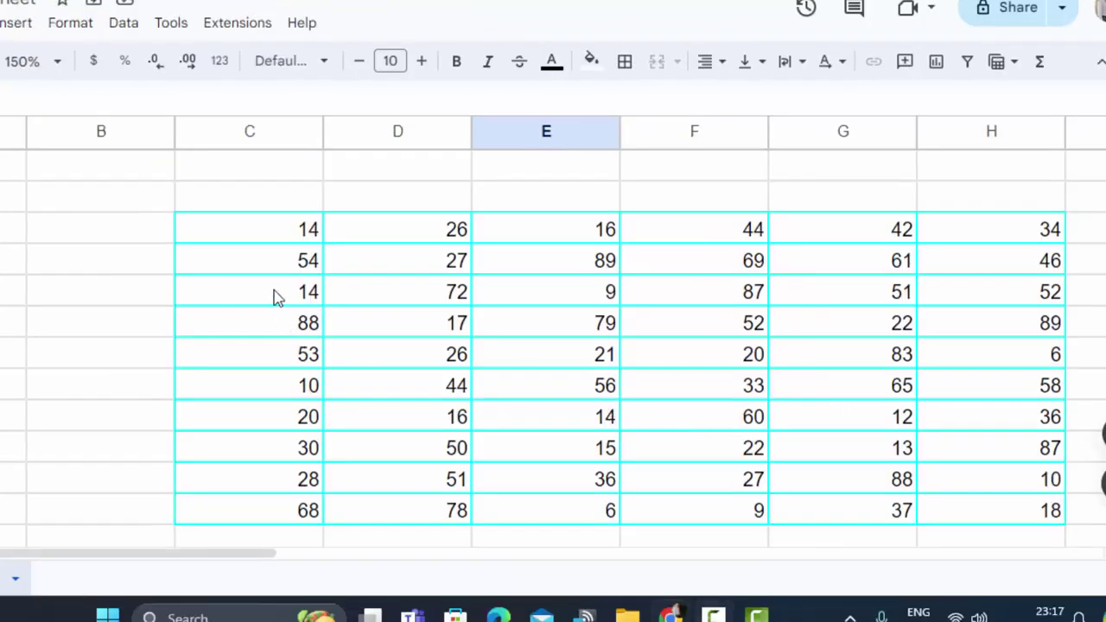
Step: Highlight anchor C3, the whole ten-row table, and sample ranges D5:E6 and F5:H10
{"action": "left_click", "coordinate": [277, 294]}
{"action": "left_click", "coordinate": [259, 232]}
{"action": "mouse_move", "coordinate": [294, 246]}
{"action": "left_mouse_down"}
{"action": "mouse_move", "coordinate": [698, 363]}
{"action": "mouse_move", "coordinate": [963, 455]}
{"action": "left_mouse_up"}
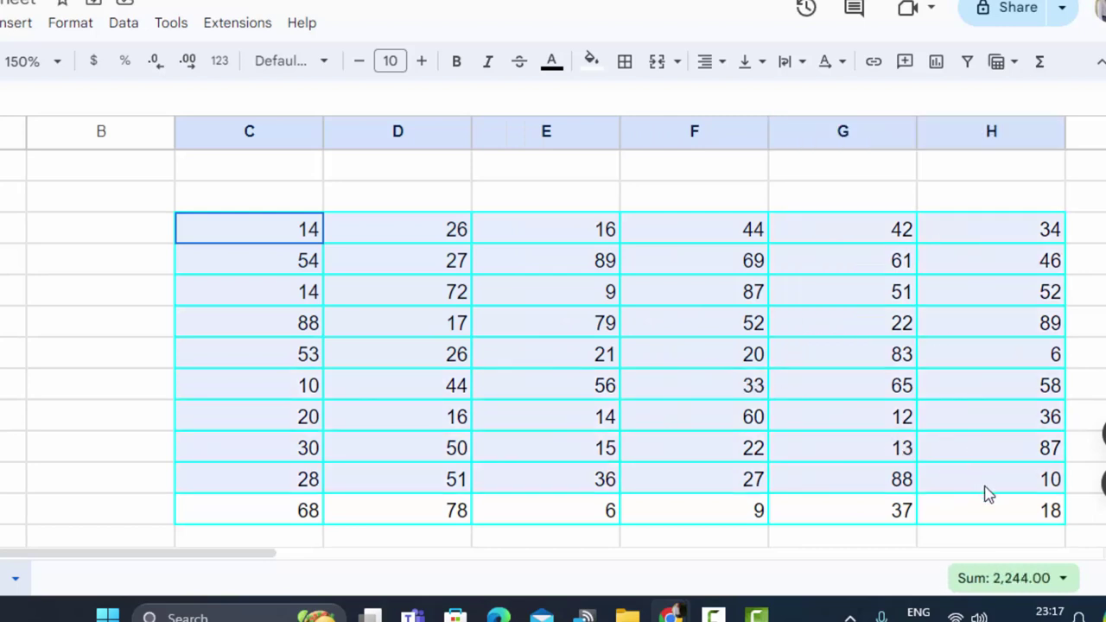
{"action": "left_click_drag", "start_coordinate": [963, 455], "coordinate": [990, 511]}
{"action": "mouse_move", "coordinate": [449, 293]}
{"action": "left_mouse_down"}
{"action": "mouse_move", "coordinate": [812, 364]}
{"action": "mouse_move", "coordinate": [696, 450]}
{"action": "left_mouse_up"}
{"action": "left_click_drag", "start_coordinate": [676, 288], "coordinate": [940, 443]}
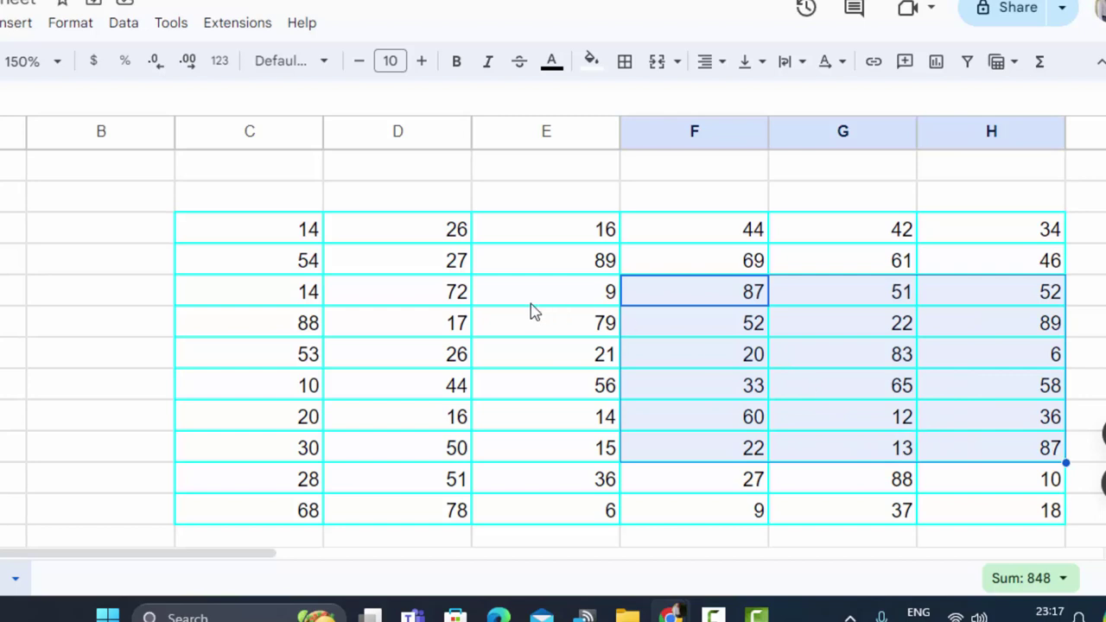
{"action": "mouse_move", "coordinate": [449, 298]}
{"action": "left_mouse_down"}
{"action": "mouse_move", "coordinate": [525, 341]}
{"action": "mouse_move", "coordinate": [648, 385]}
{"action": "left_mouse_up"}
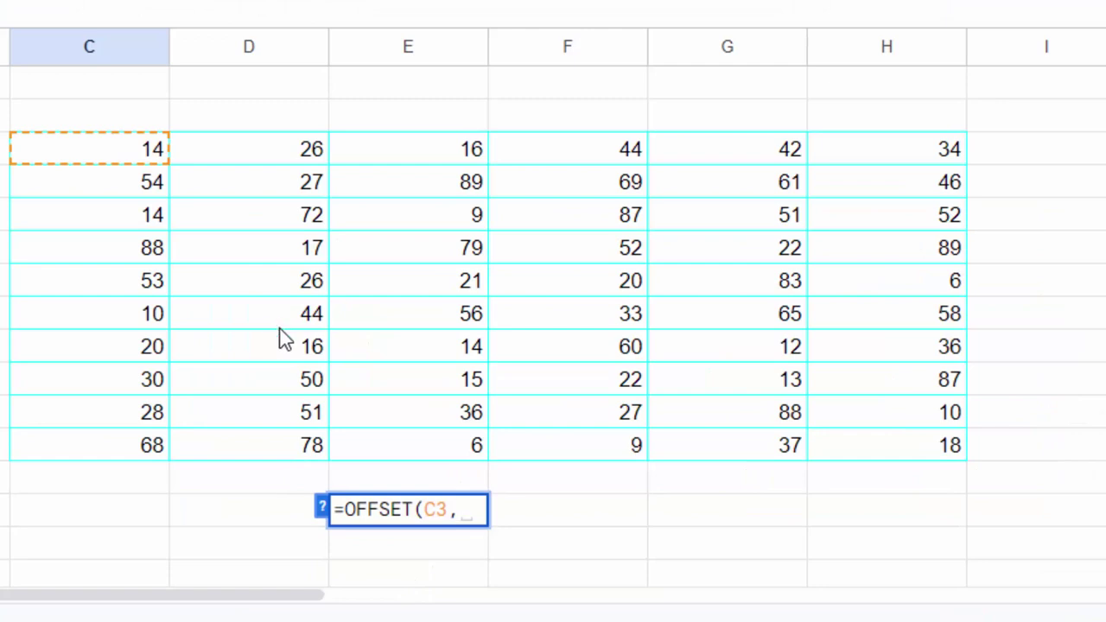
Step: Complete E16's formula as =OFFSET(C3,2,1,6,4), spilling a 6×4 block starting 72, 9, 87, 51
{"action": "type", "text": "2"}
{"action": "type", "text": ","}
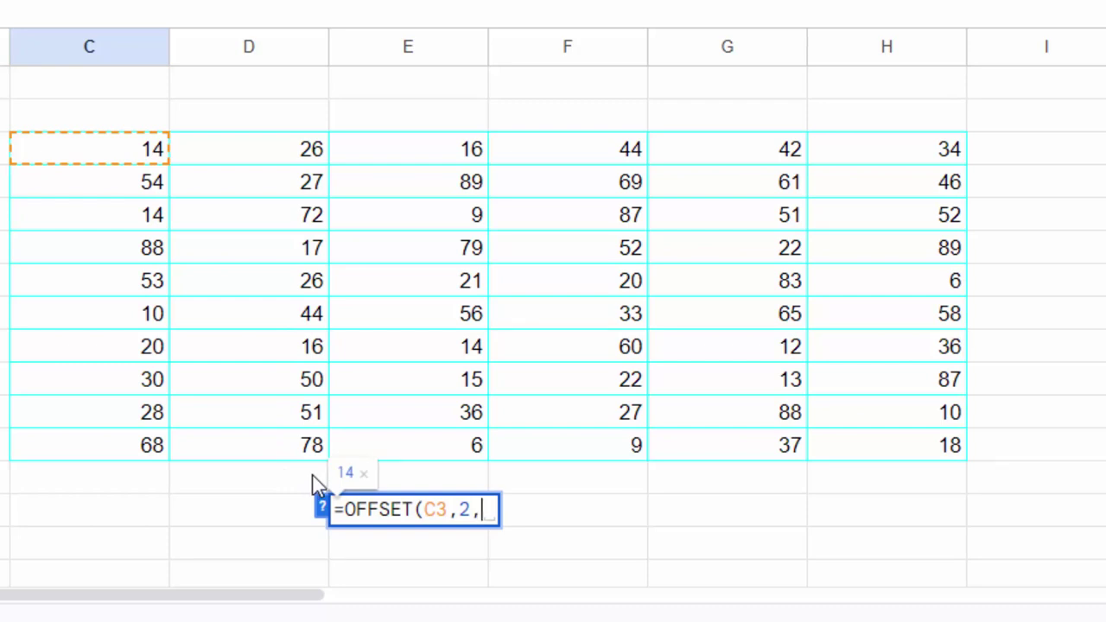
{"action": "type", "text": "1,"}
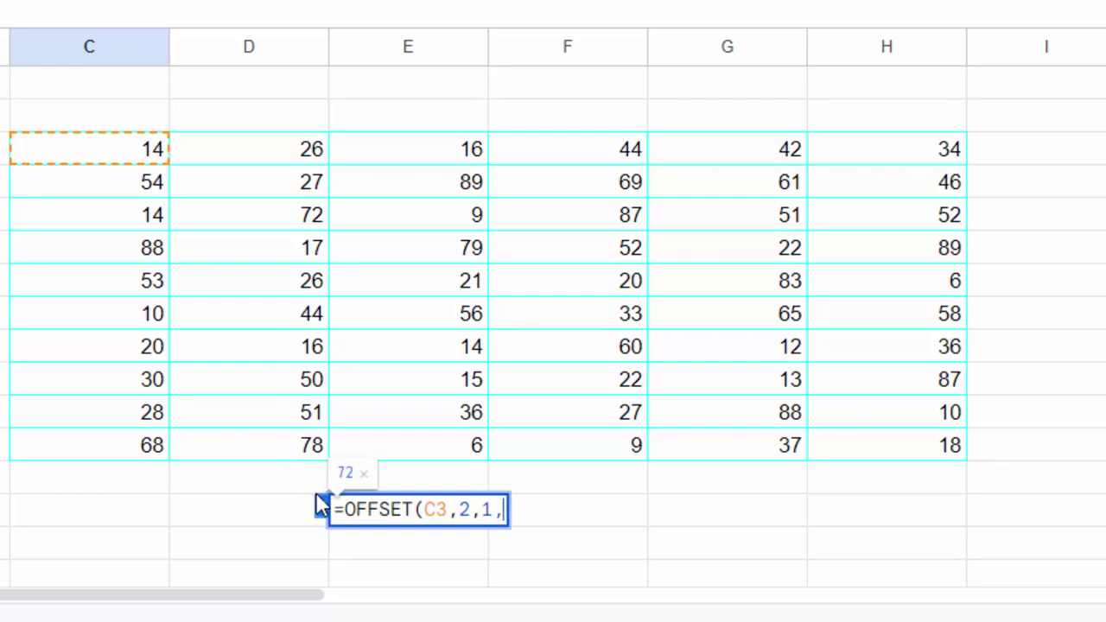
{"action": "type", "text": "6"}
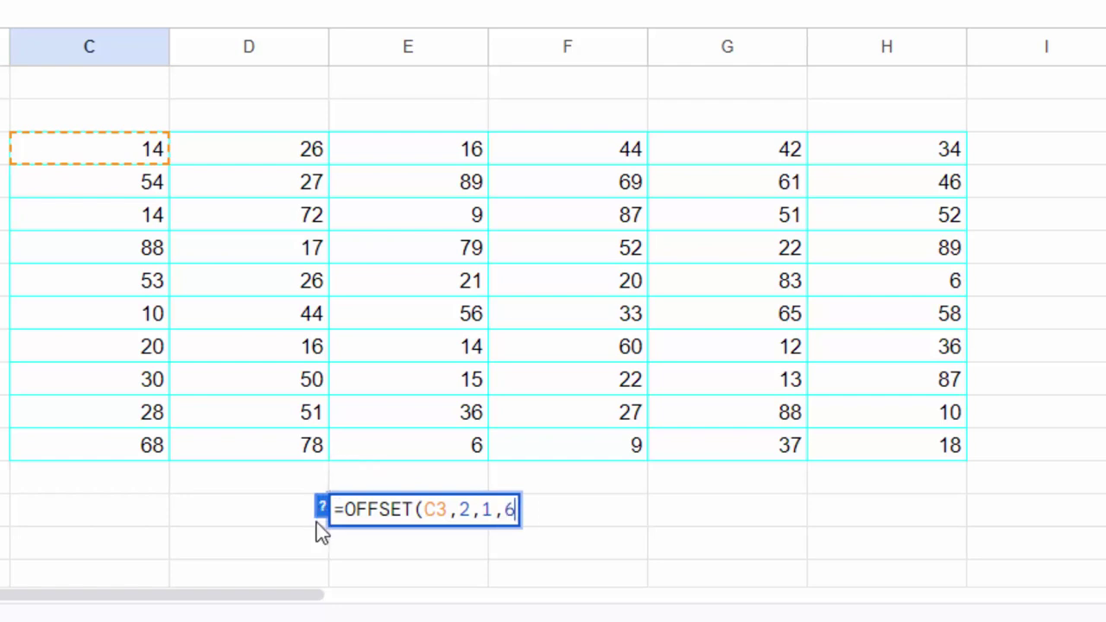
{"action": "type", "text": ","}
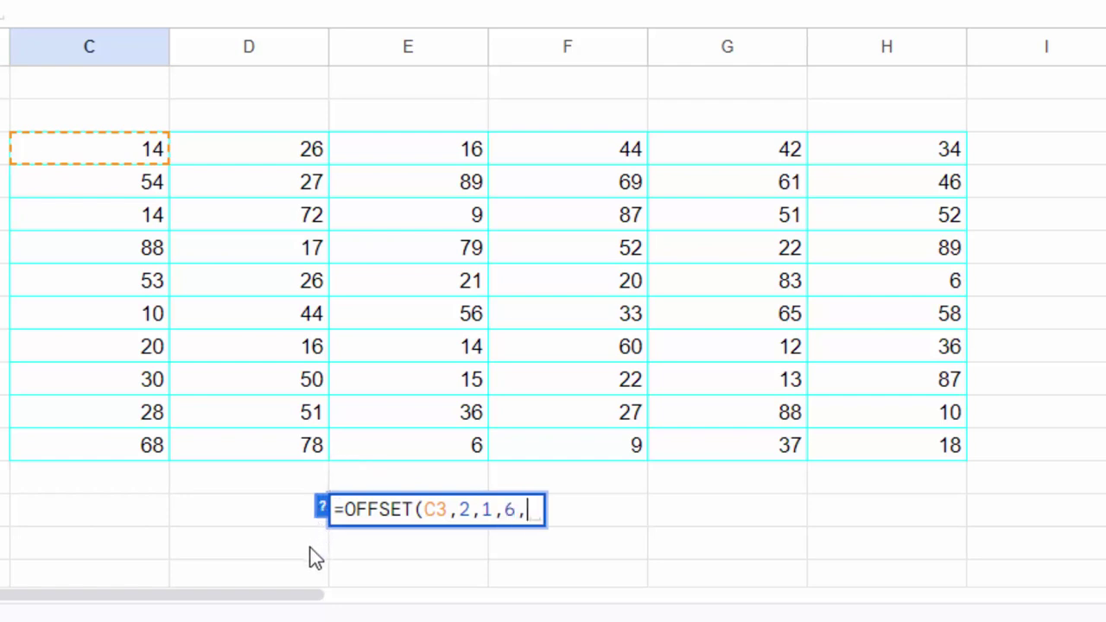
{"action": "type", "text": "4"}
{"action": "type", "text": ")"}
{"action": "key", "text": "Return"}
{"action": "scroll", "coordinate": [543, 493], "scroll_direction": "down", "scroll_amount": 2}
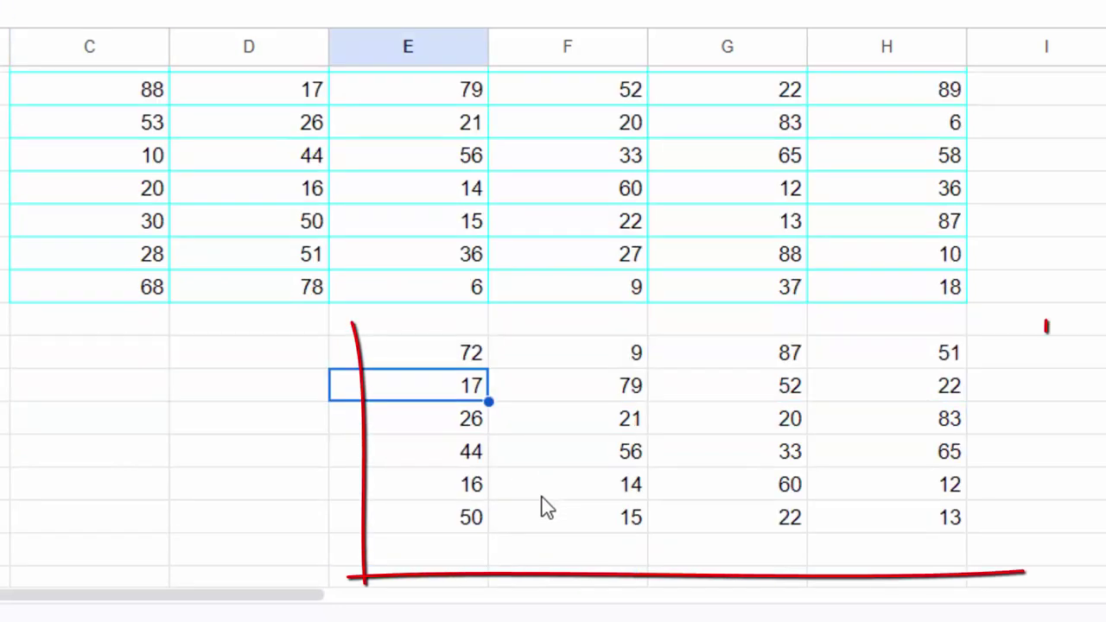
{"action": "left_click", "coordinate": [468, 353]}
{"action": "key", "text": "Delete"}
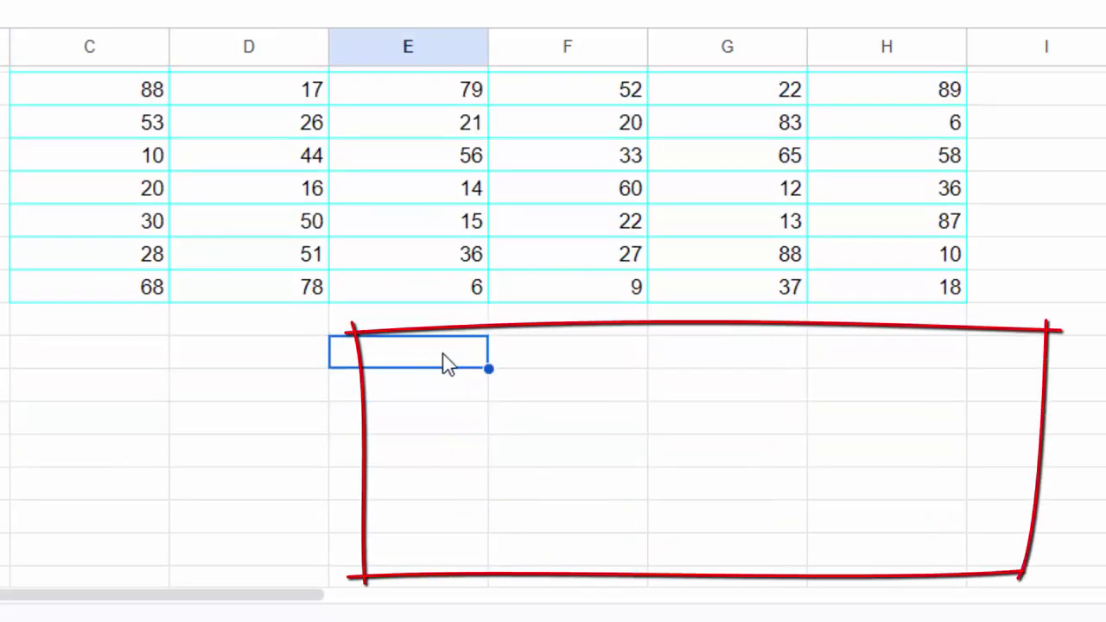
{"action": "key", "text": "ctrl+z"}
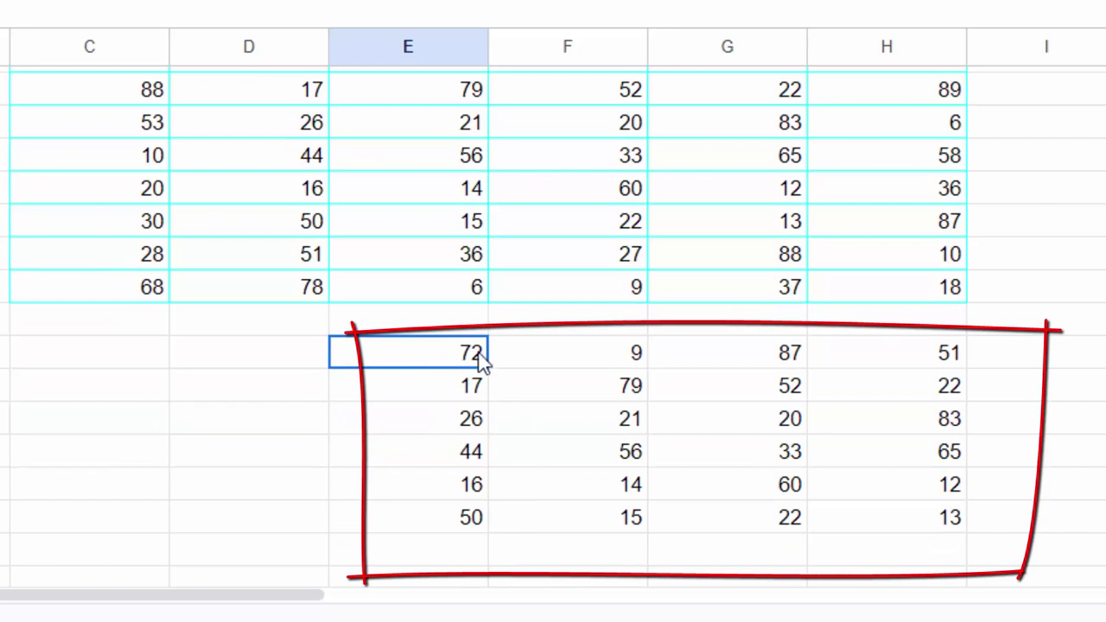
{"action": "mouse_move", "coordinate": [475, 361]}
{"action": "left_mouse_down"}
{"action": "mouse_move", "coordinate": [815, 445]}
{"action": "mouse_move", "coordinate": [901, 523]}
{"action": "left_mouse_up"}
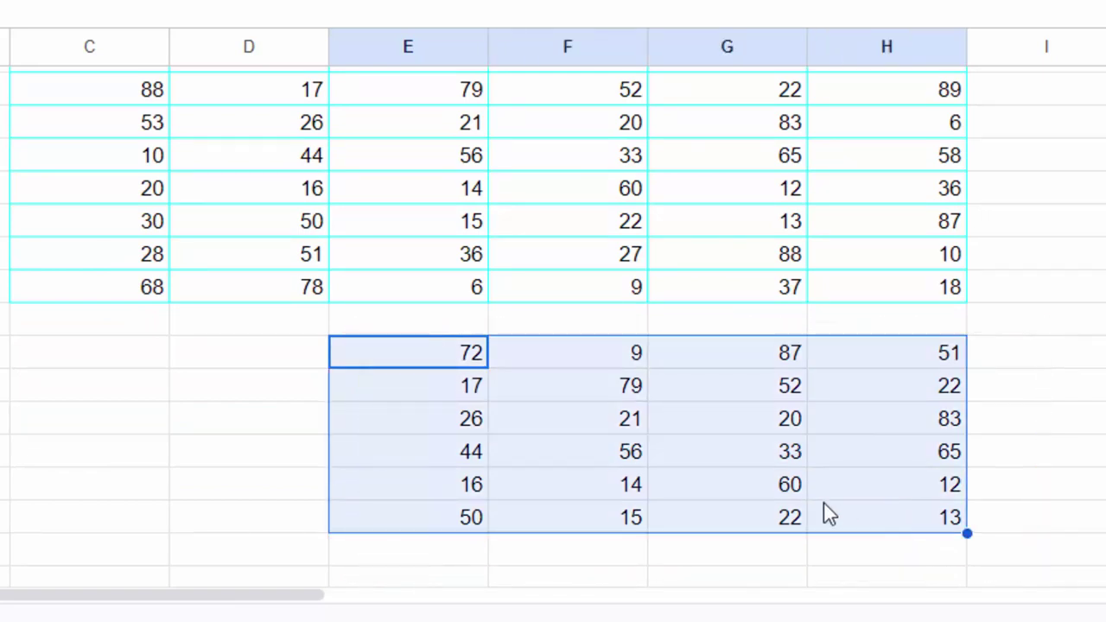
{"action": "scroll", "coordinate": [342, 320], "scroll_direction": "up", "scroll_amount": 2}
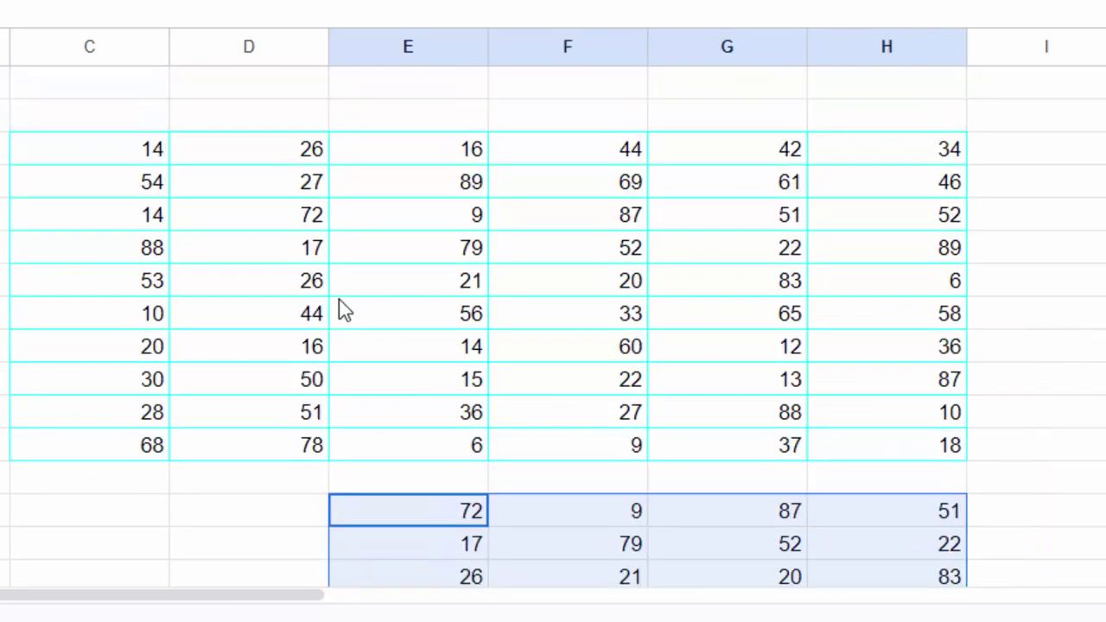
{"action": "mouse_move", "coordinate": [307, 216]}
{"action": "left_mouse_down"}
{"action": "mouse_move", "coordinate": [478, 246]}
{"action": "mouse_move", "coordinate": [729, 223]}
{"action": "left_mouse_up"}
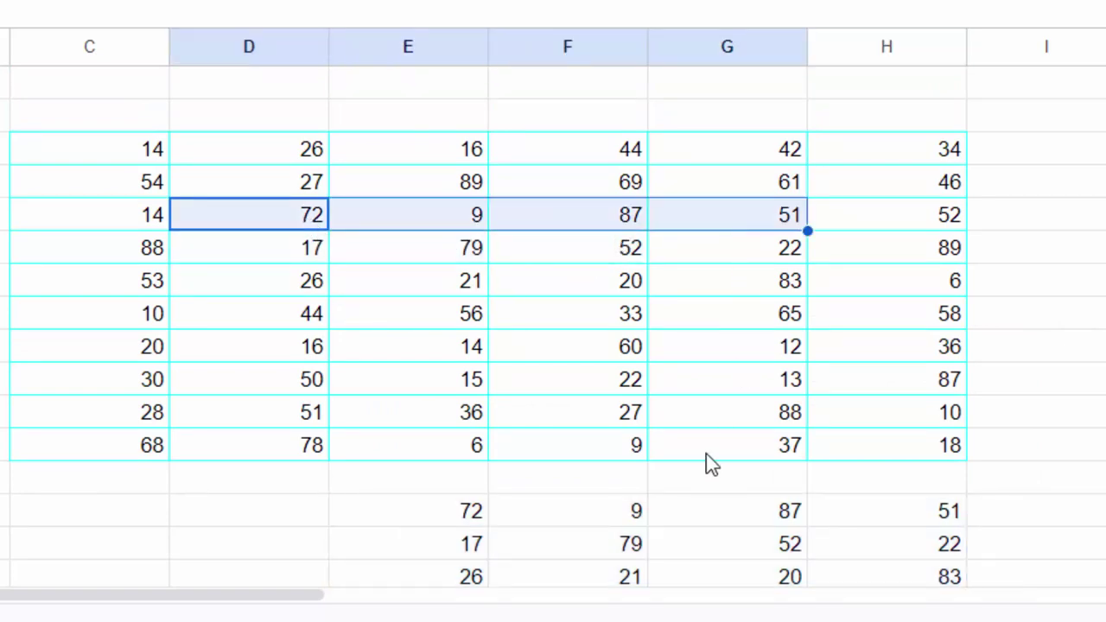
{"action": "scroll", "coordinate": [706, 458], "scroll_direction": "down", "scroll_amount": 2}
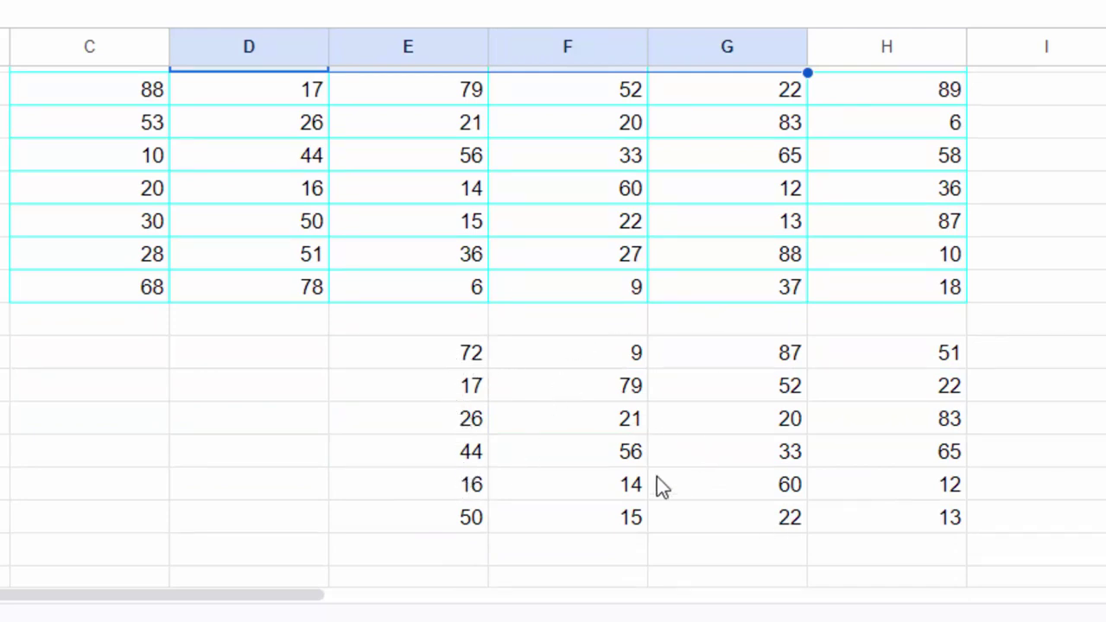
{"action": "left_click", "coordinate": [446, 356]}
{"action": "double_click", "coordinate": [447, 357]}
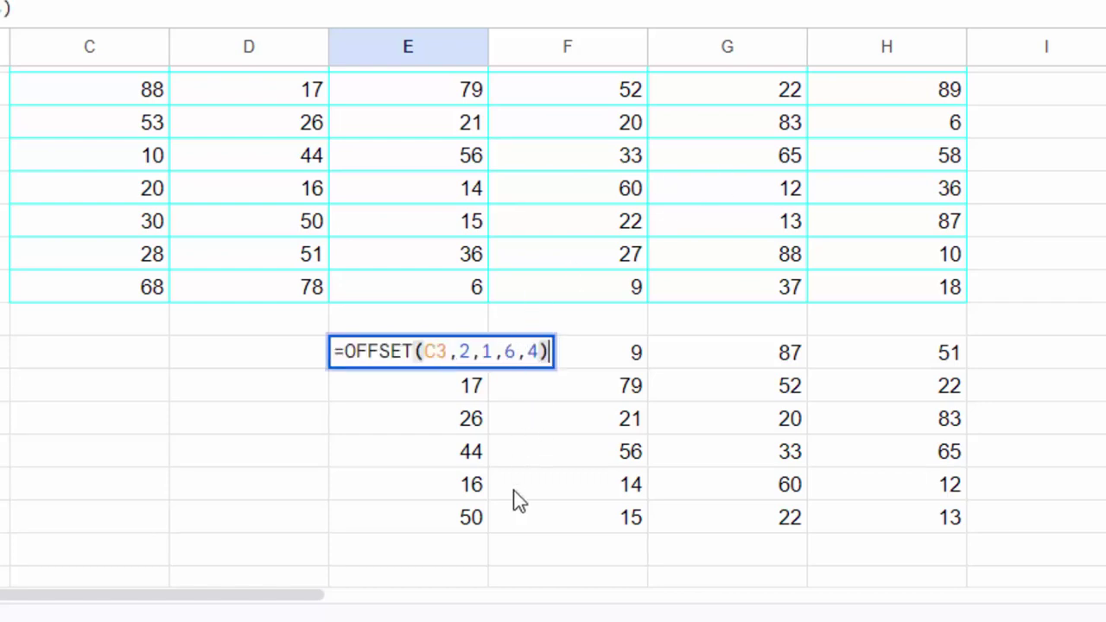
{"action": "key", "text": "Return"}
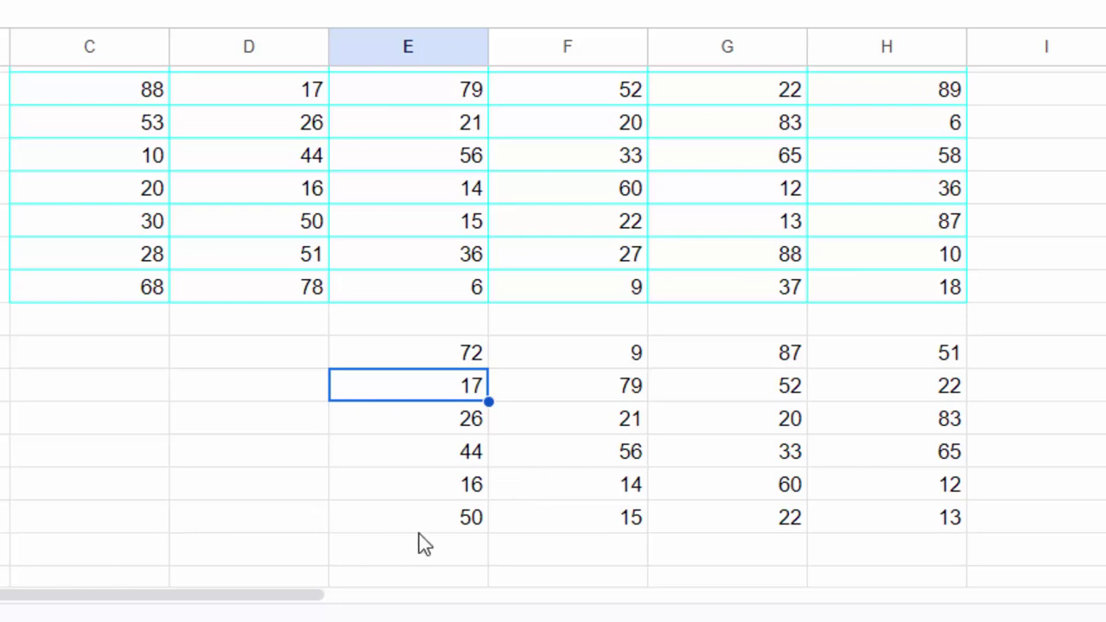